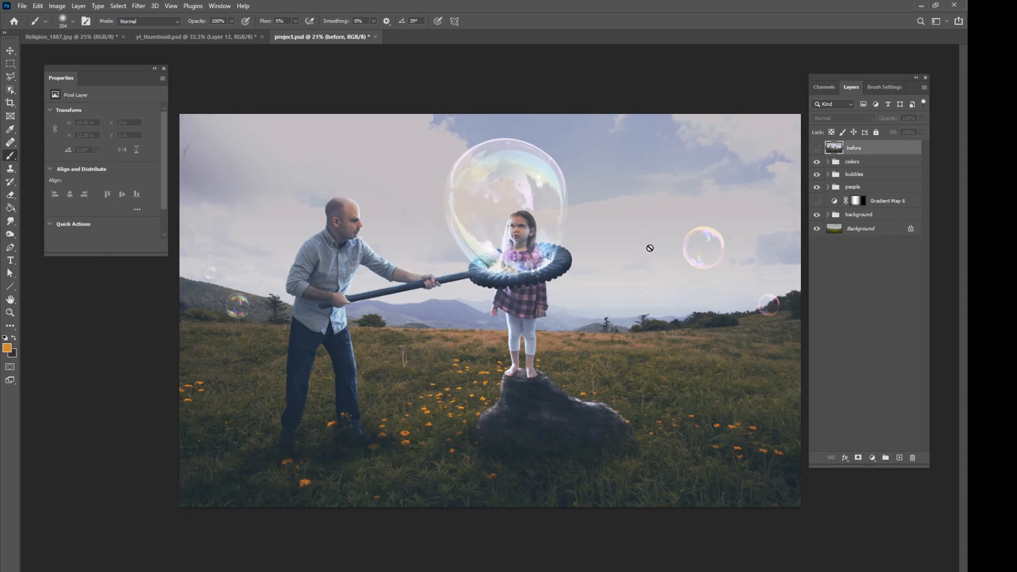
# Expand the background group, show Layer 11, and hide the colors, bubbles and people groups plus the Background layer.
pyautogui.click(828, 215)
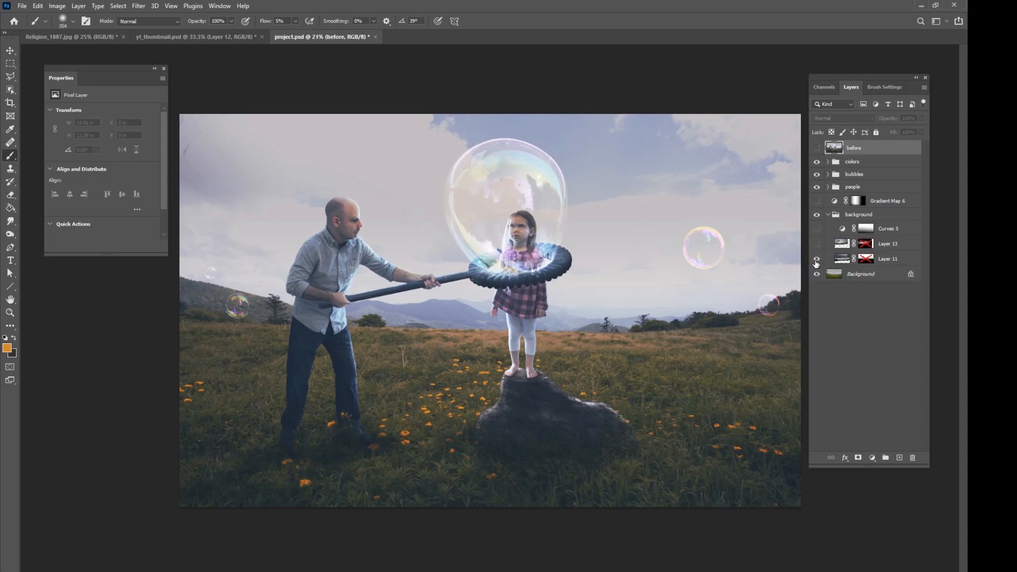
pyautogui.click(816, 259)
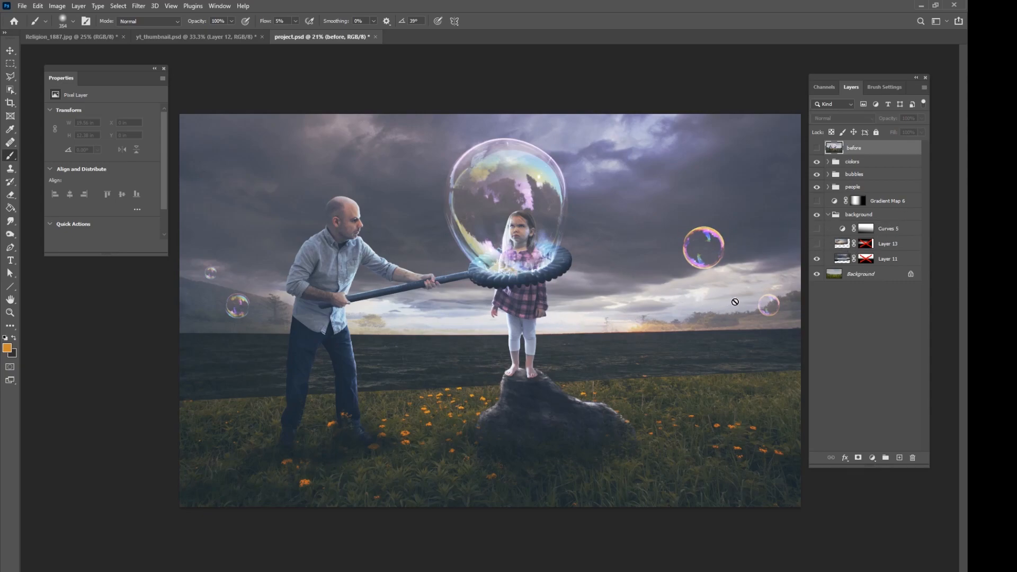
pyautogui.moveTo(816, 162); pyautogui.dragTo(817, 188)
pyautogui.click(816, 273)
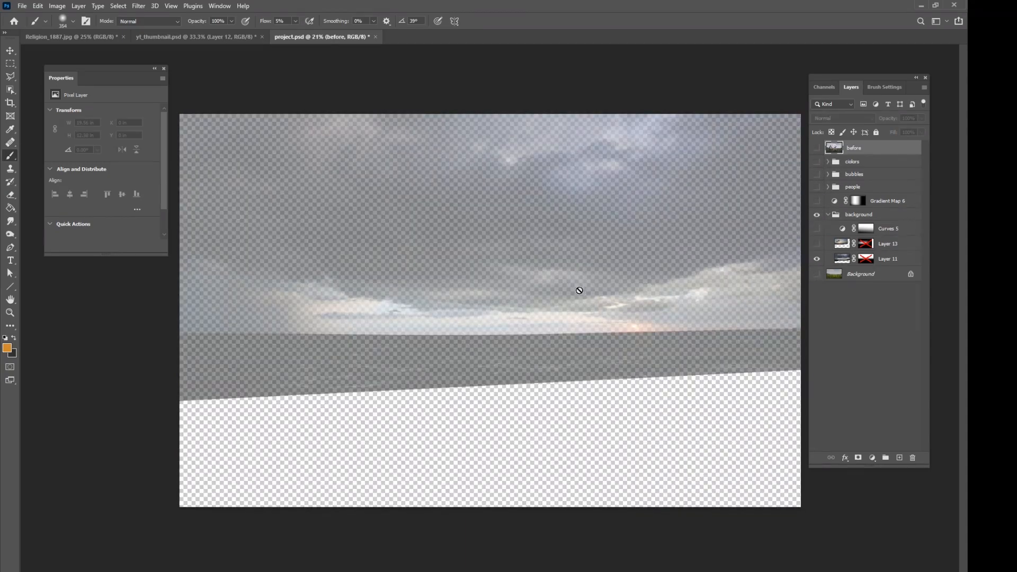
# Select Layer 11 in the background group and set its opacity to 100%.
pyautogui.click(893, 260)
pyautogui.click(866, 215)
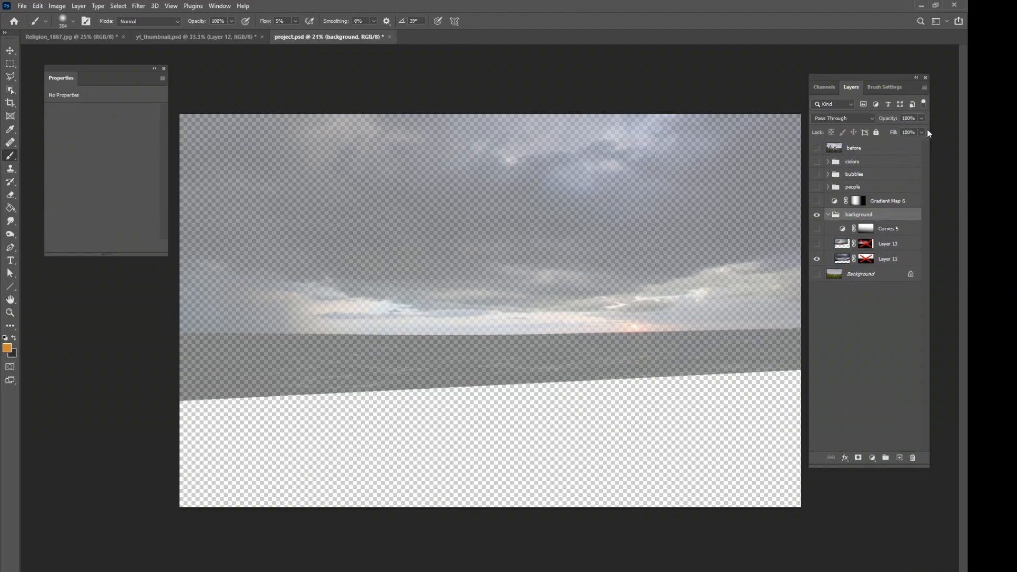
pyautogui.click(886, 259)
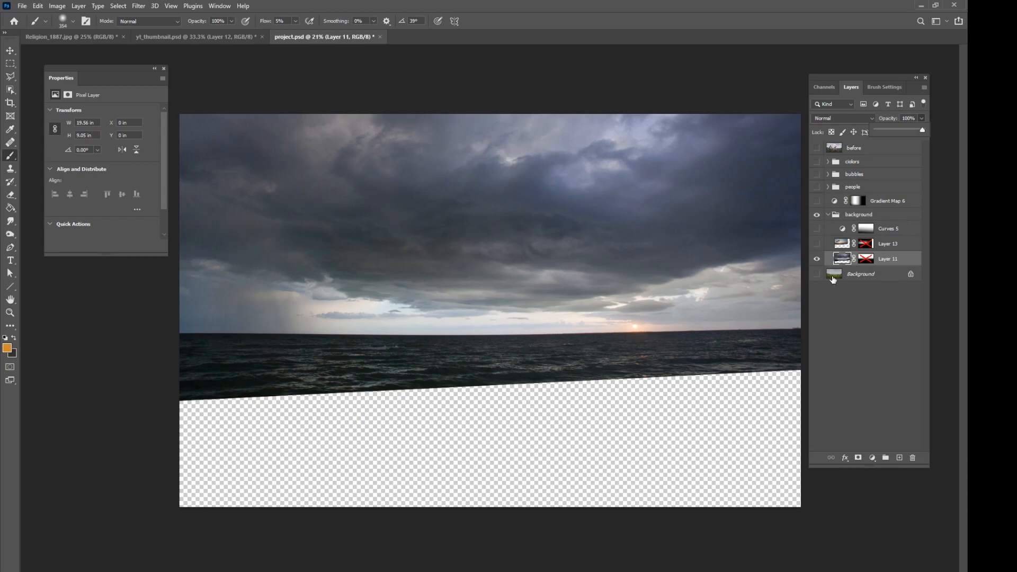
# Show the Background layer, Gradient Map 6, and the people, bubbles and colors groups.
pyautogui.click(817, 273)
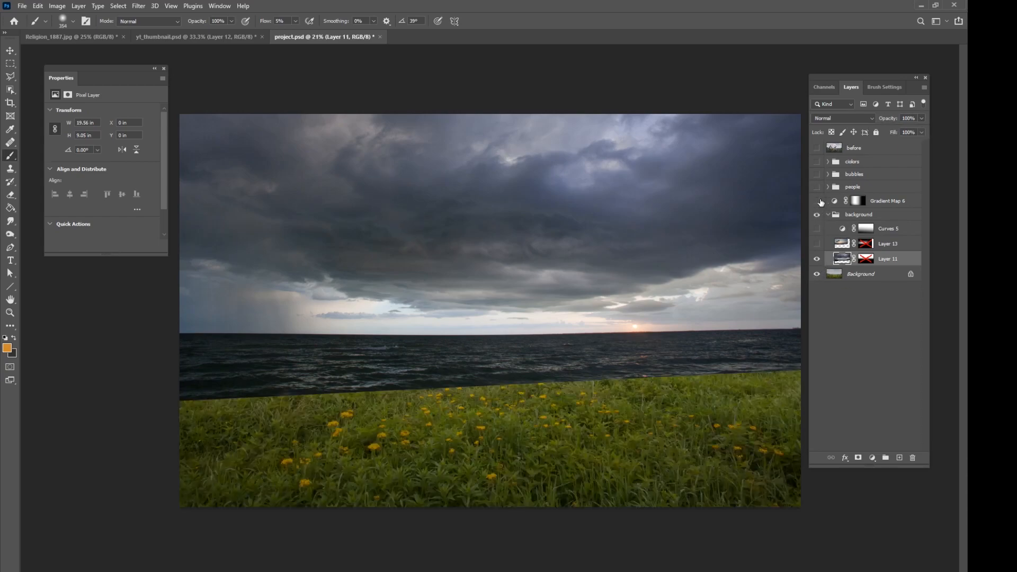
pyautogui.click(816, 200)
pyautogui.click(817, 187)
pyautogui.click(817, 175)
pyautogui.click(817, 162)
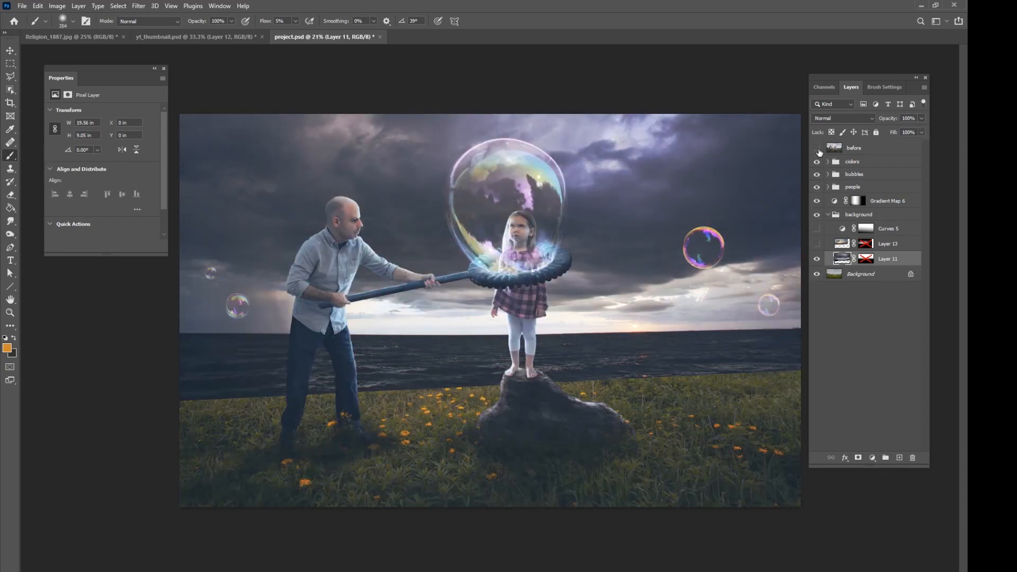
# Reduce Layer 11's opacity to 73% and enable its layer mask.
pyautogui.click(817, 259)
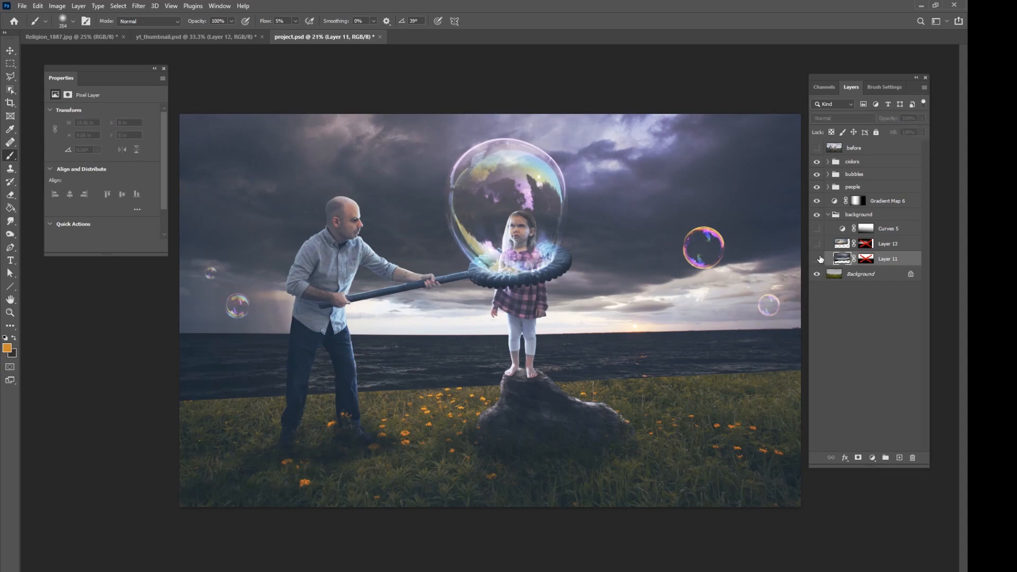
pyautogui.click(816, 258)
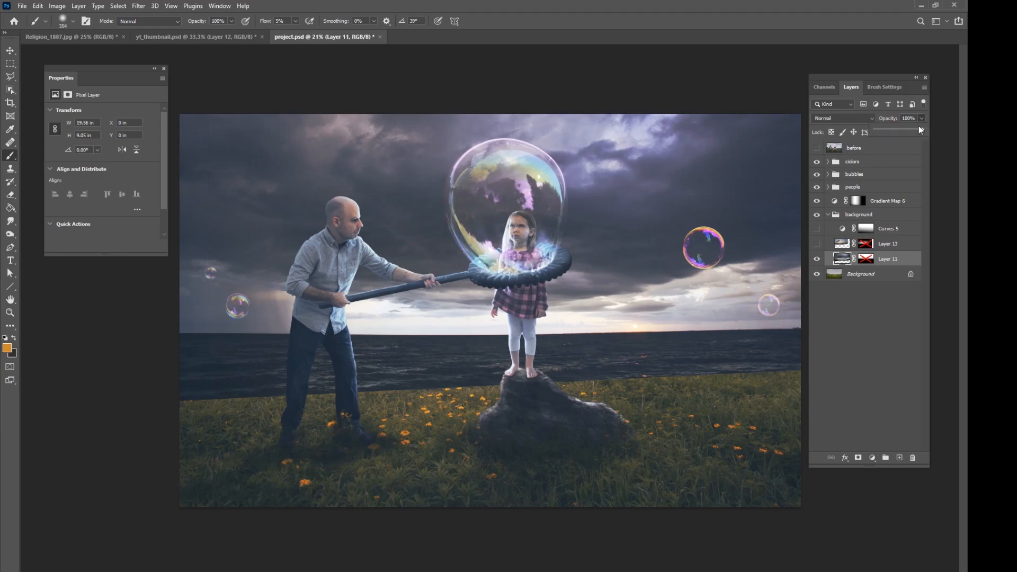
pyautogui.moveTo(917, 131); pyautogui.dragTo(911, 131)
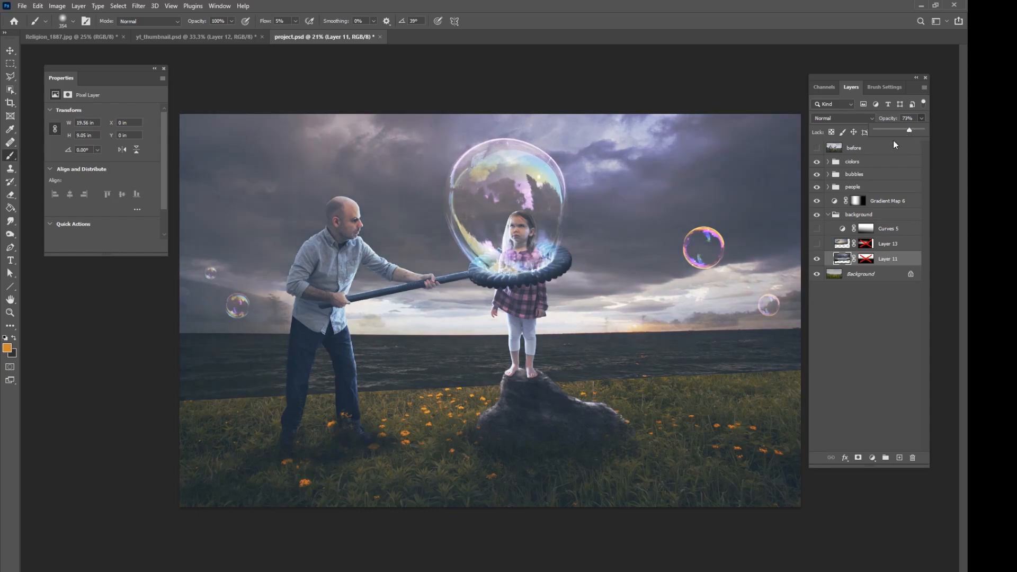
pyautogui.rightClick(864, 259)
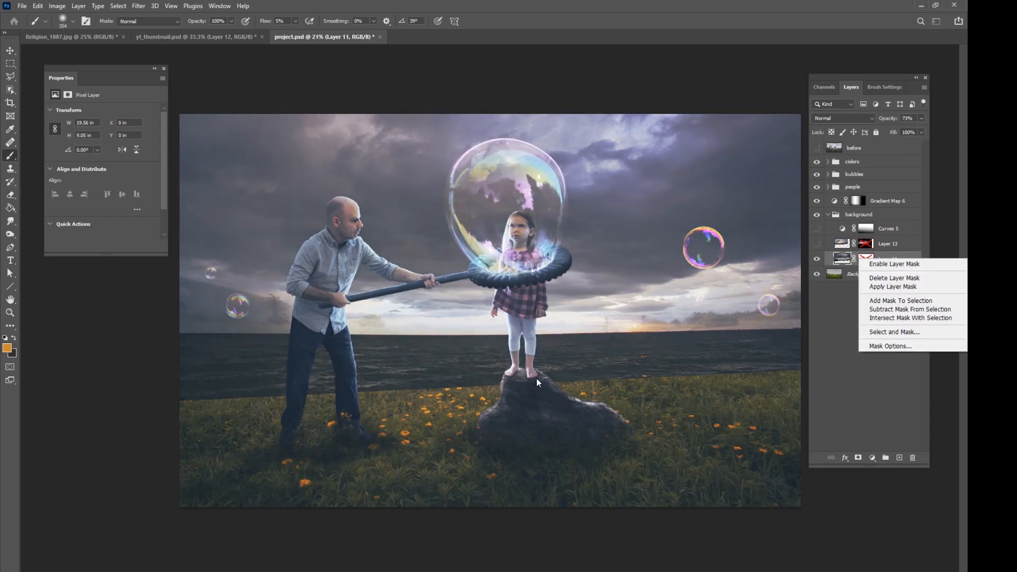
pyautogui.click(891, 287)
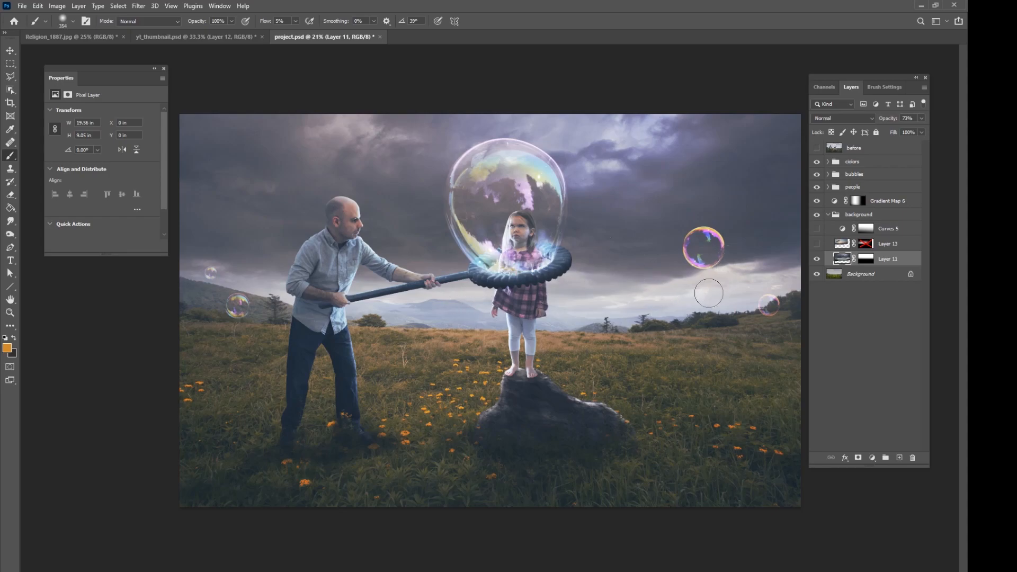
# Show Layer 13 at 100% opacity and enable its layer mask.
pyautogui.click(892, 245)
pyautogui.click(816, 243)
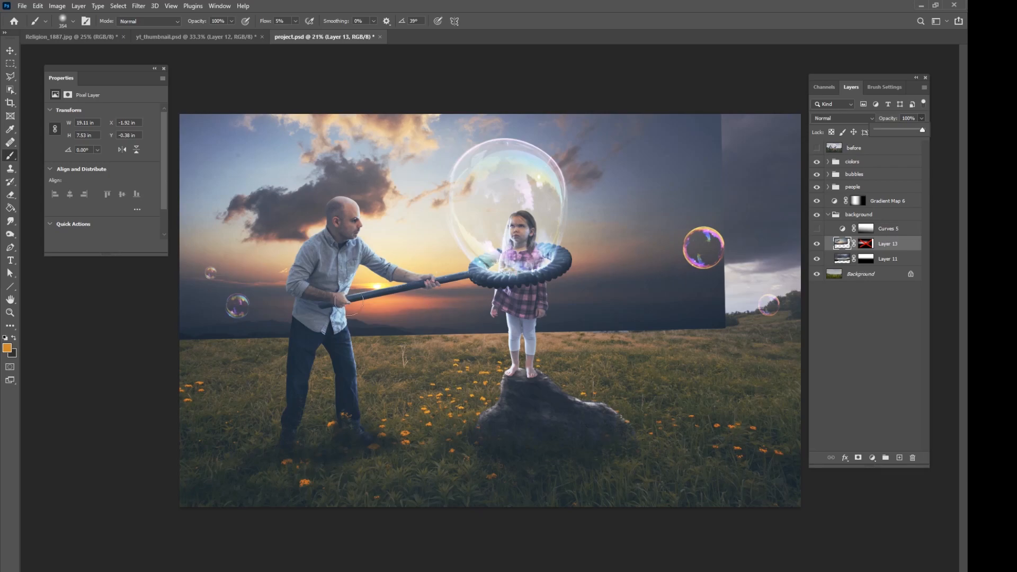
pyautogui.rightClick(858, 250)
pyautogui.click(879, 255)
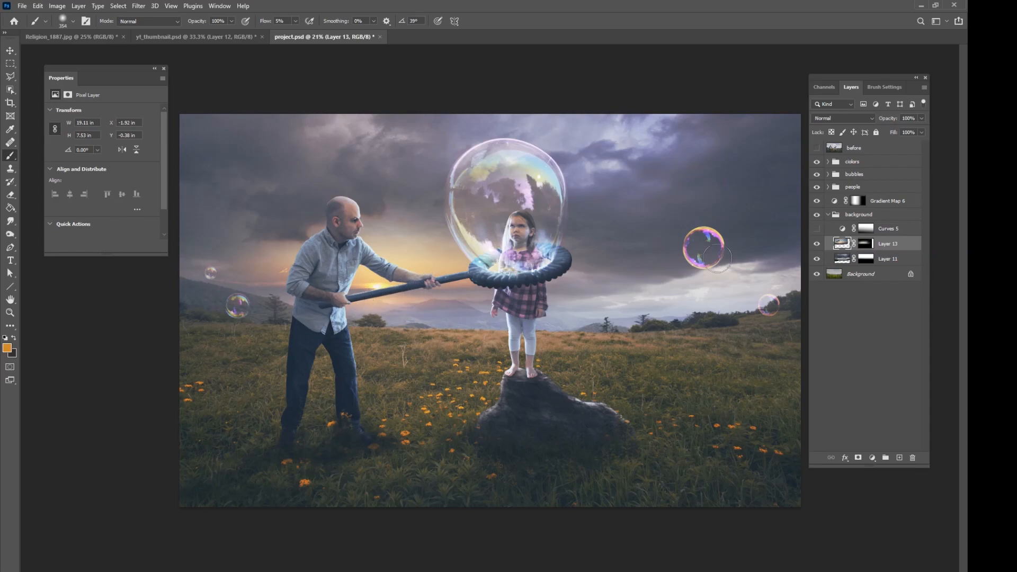
# Compare the scene with and without the background group, first on the bare landscape and again with the colors, bubbles and people groups shown.
pyautogui.moveTo(817, 161); pyautogui.dragTo(817, 201)
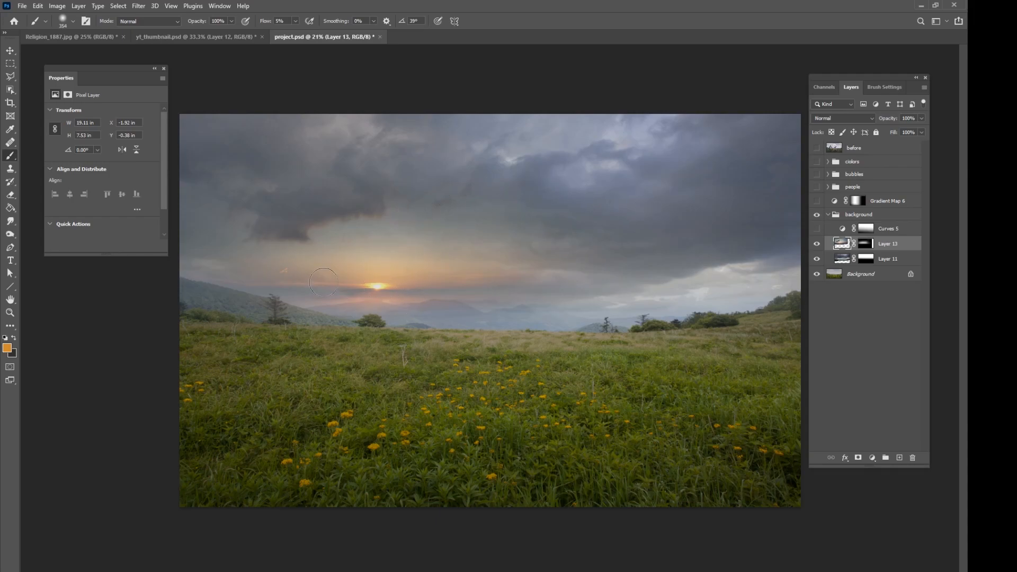
pyautogui.click(818, 216)
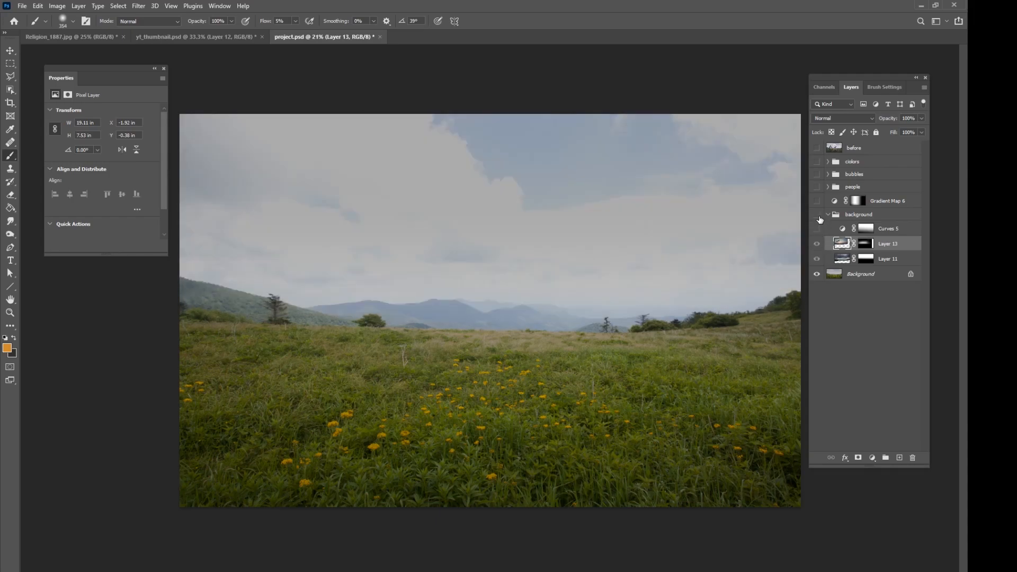
pyautogui.click(817, 216)
pyautogui.moveTo(819, 189); pyautogui.dragTo(817, 166)
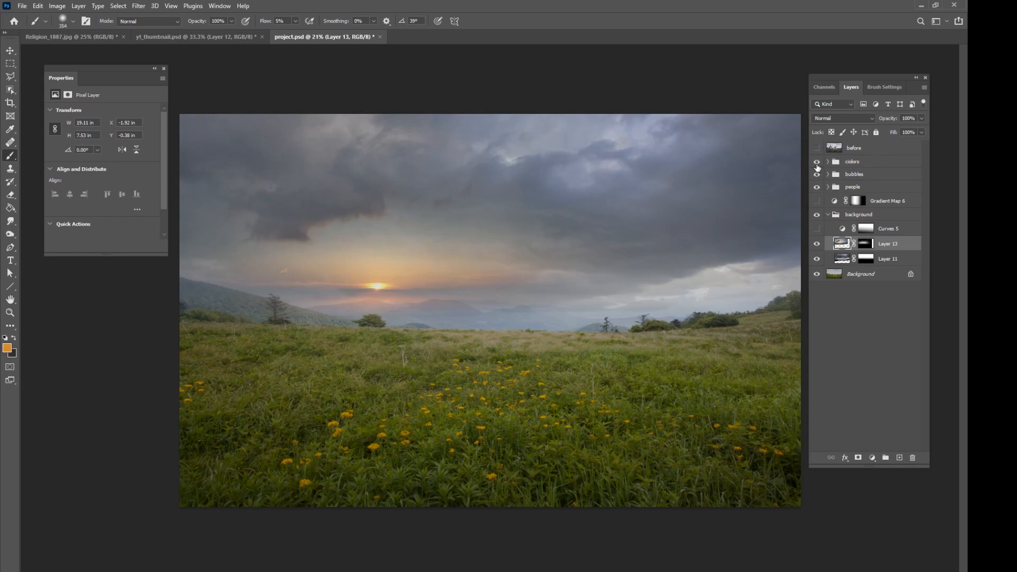
pyautogui.click(819, 216)
pyautogui.click(818, 216)
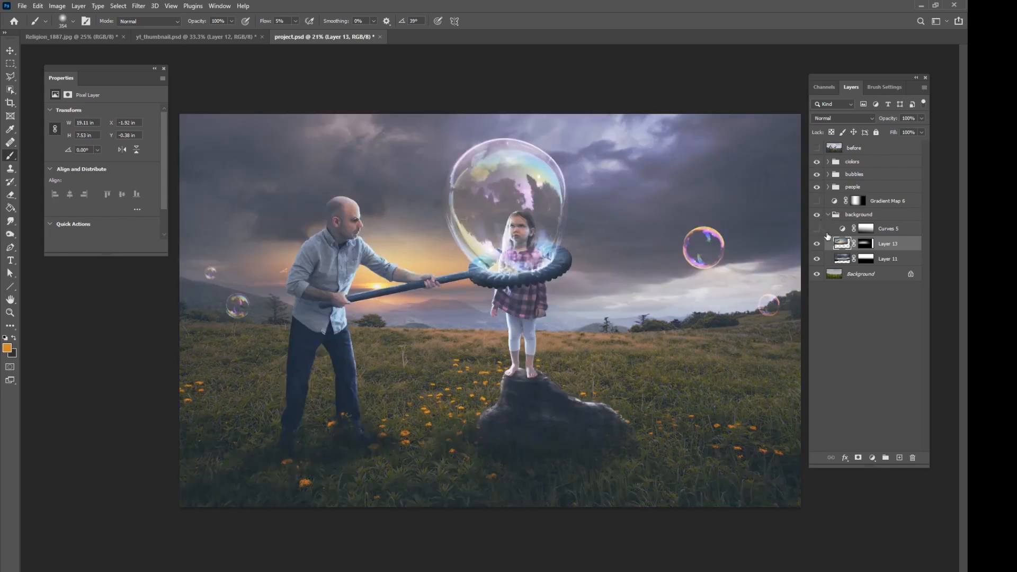
# Lower Layer 13's opacity to 83% and check the background group against the original sky.
pyautogui.click(922, 119)
pyautogui.moveTo(915, 131); pyautogui.dragTo(913, 130)
pyautogui.click(817, 215)
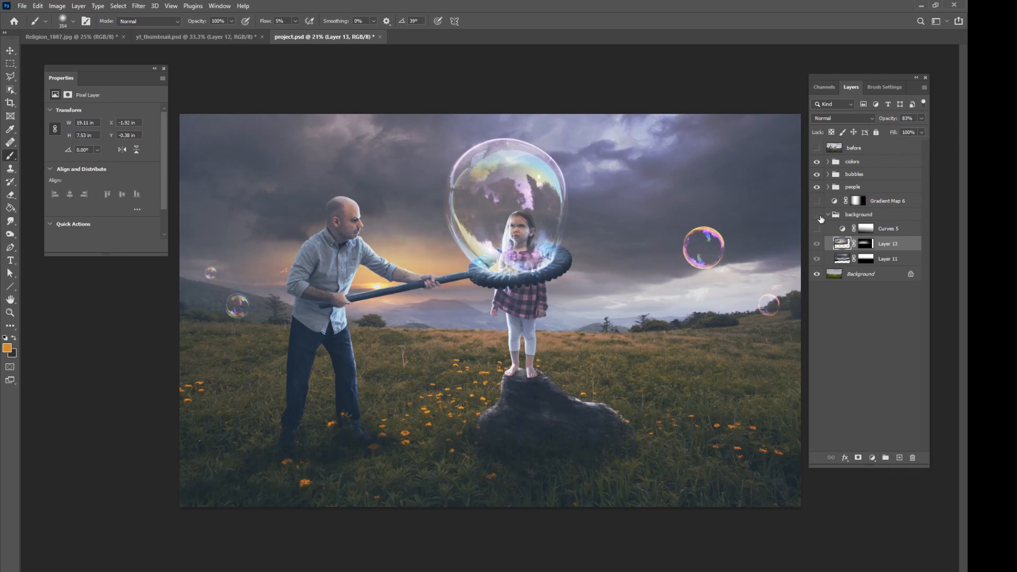
pyautogui.click(818, 215)
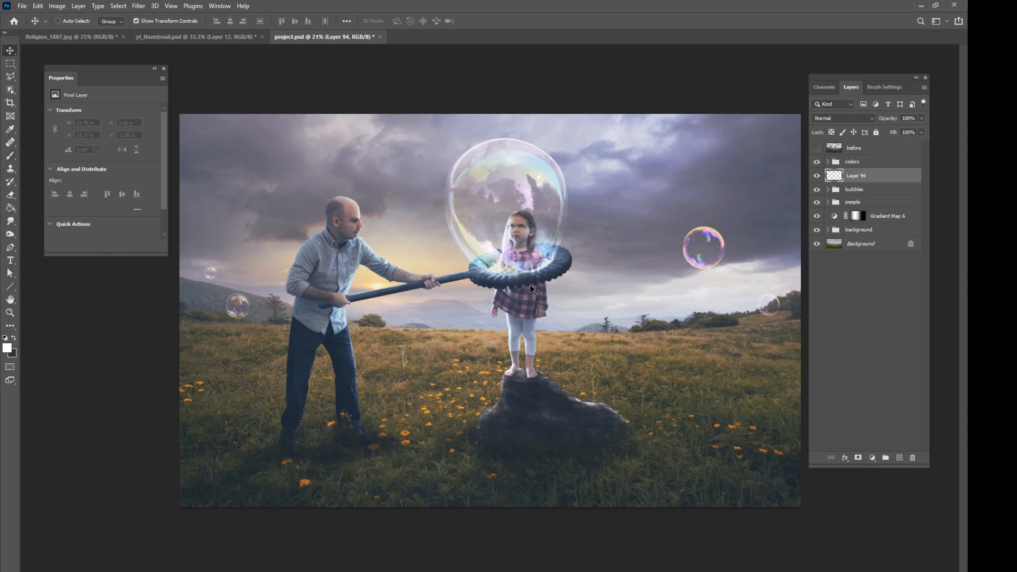
# Paint a single white dab on Layer 94 with a soft 2000 px brush and move it over the large bubble's left side.
pyautogui.click(10, 155)
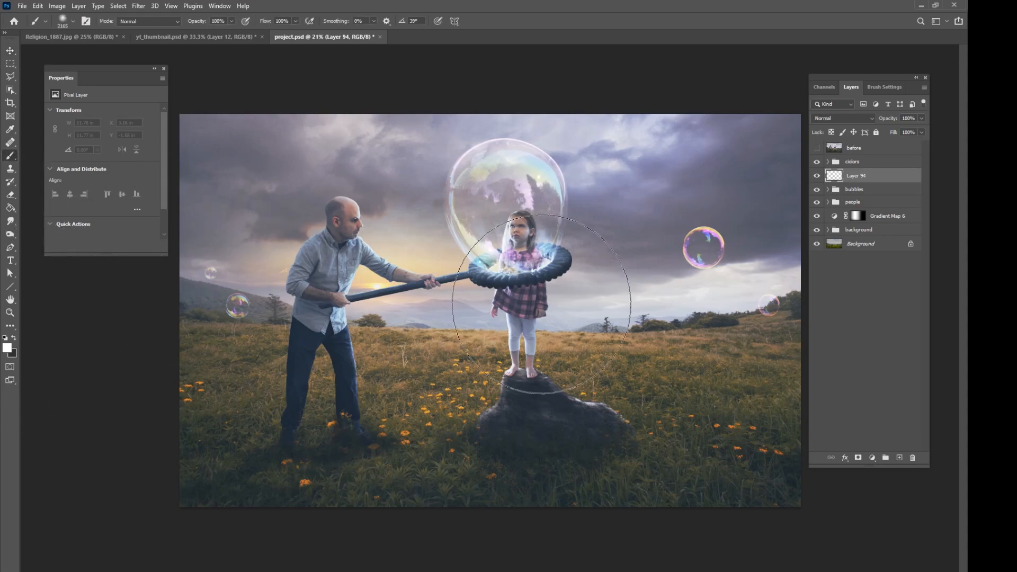
pyautogui.rightClick(490, 290)
pyautogui.click(577, 299)
pyautogui.write('20')
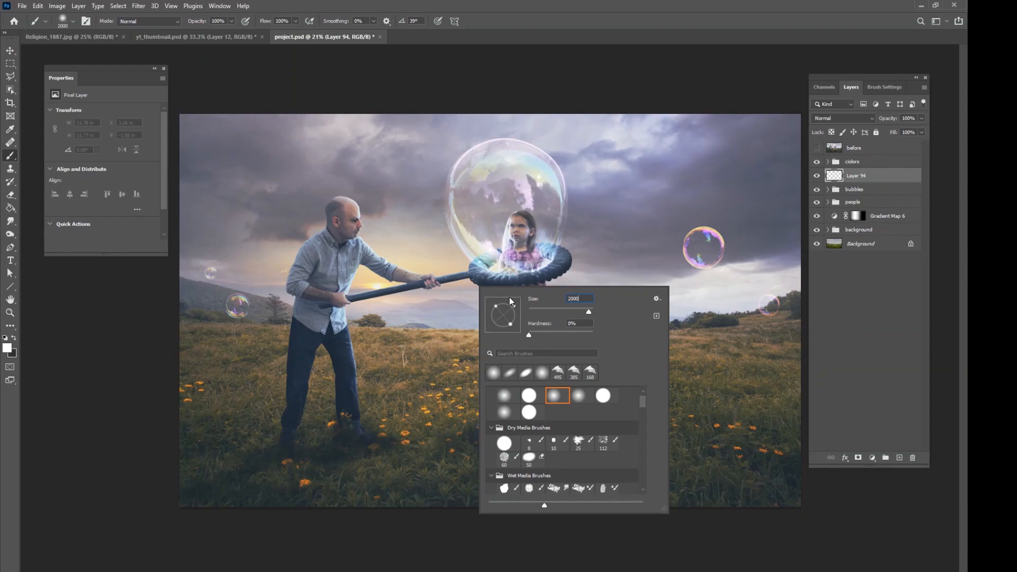
pyautogui.write('00')
pyautogui.press('Return')
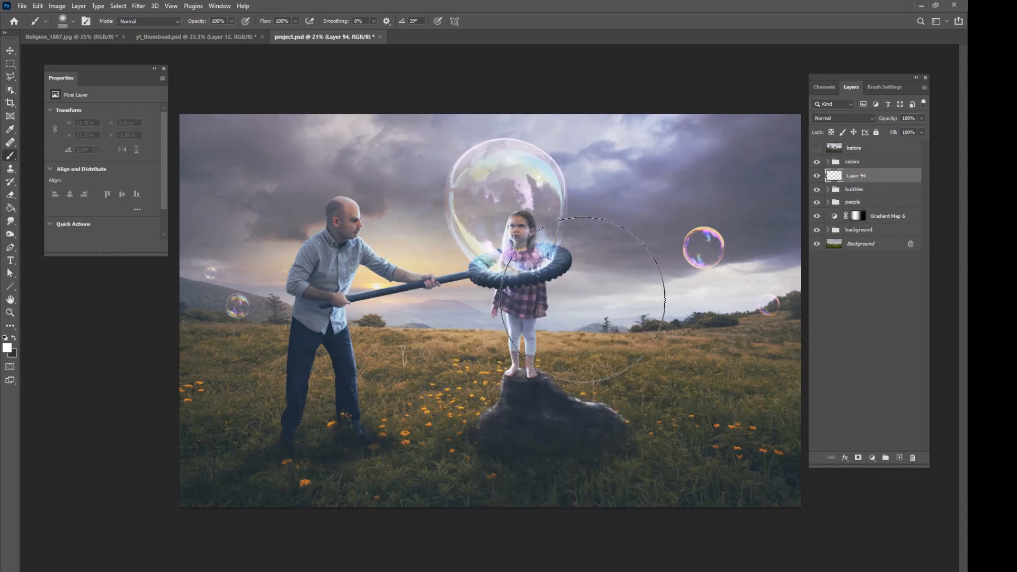
pyautogui.click(570, 301)
pyautogui.click(10, 51)
pyautogui.moveTo(605, 344); pyautogui.dragTo(470, 113)
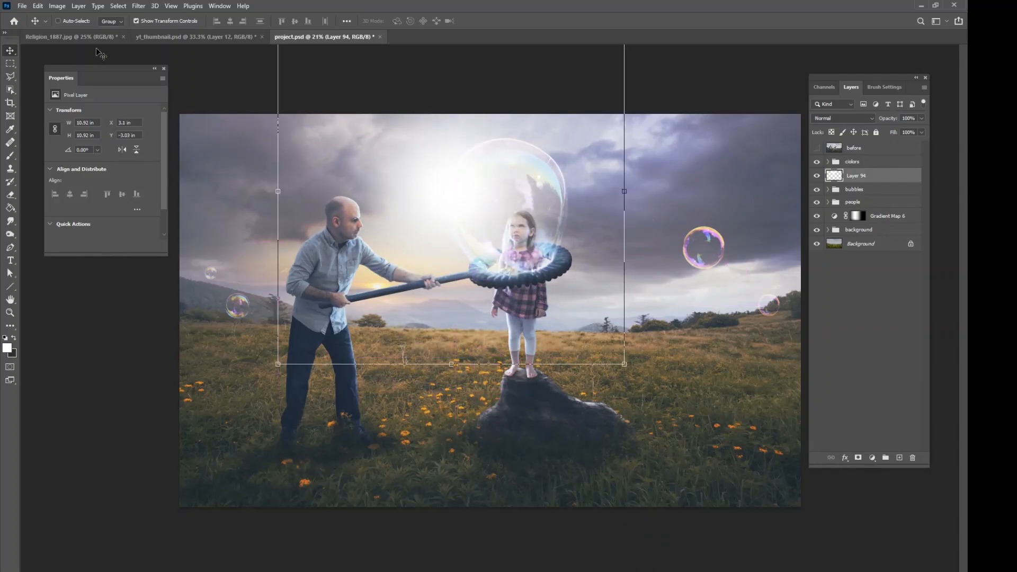
# Warp the white dab on Layer 94 into a thin, curved arc of light.
pyautogui.click(38, 6)
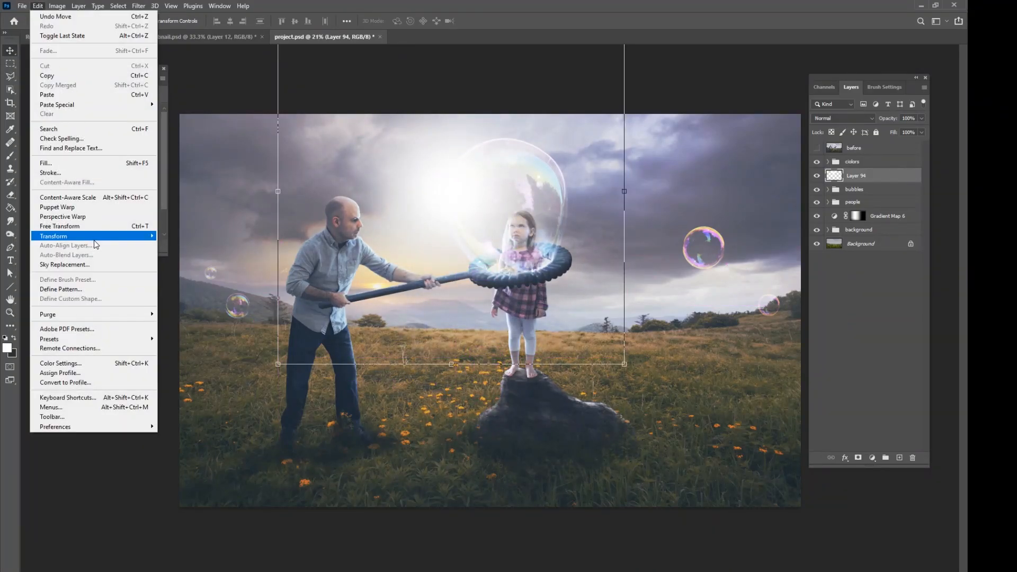
pyautogui.moveTo(93, 236)
pyautogui.click(172, 304)
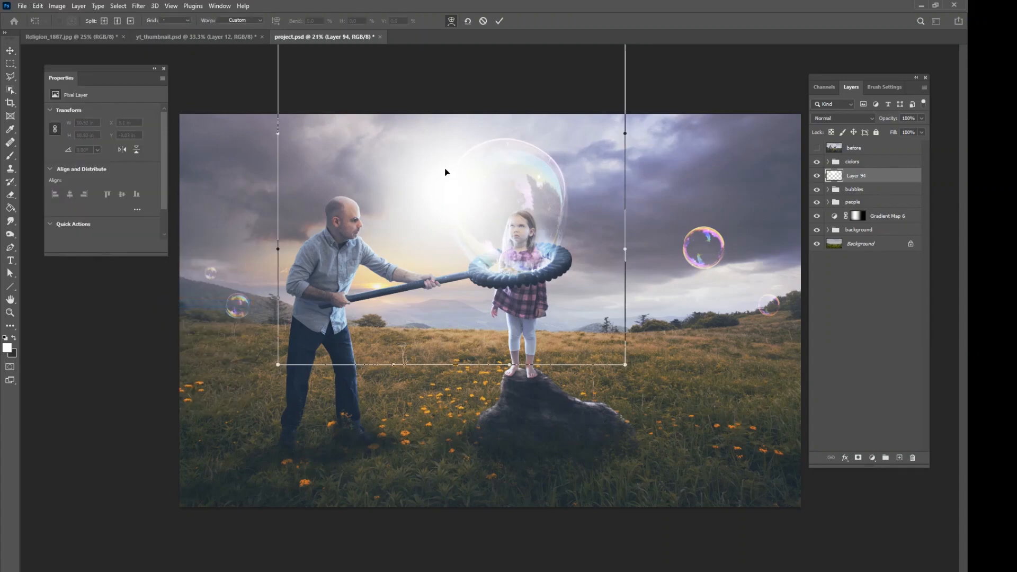
pyautogui.moveTo(470, 193); pyautogui.dragTo(484, 305)
pyautogui.moveTo(545, 384); pyautogui.dragTo(452, 301)
pyautogui.moveTo(333, 172); pyautogui.dragTo(365, 186)
pyautogui.moveTo(495, 342); pyautogui.dragTo(491, 303)
pyautogui.click(499, 23)
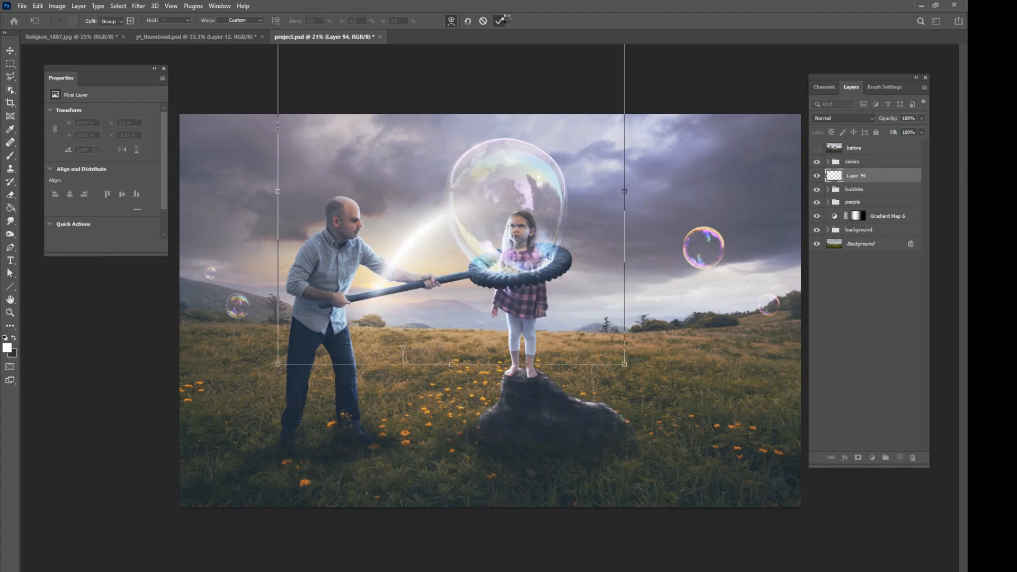
# Move, scale down and rotate the light arc so it follows the large bubble's left rim.
pyautogui.moveTo(479, 318); pyautogui.dragTo(574, 229)
pyautogui.hotkey('ctrl', 't')
pyautogui.moveTo(739, 111); pyautogui.dragTo(636, 205)
pyautogui.moveTo(574, 266); pyautogui.dragTo(525, 153)
pyautogui.moveTo(584, 90); pyautogui.dragTo(549, 122)
pyautogui.moveTo(579, 104); pyautogui.dragTo(527, 84)
pyautogui.moveTo(512, 155); pyautogui.dragTo(521, 148)
pyautogui.moveTo(571, 129); pyautogui.dragTo(563, 120)
pyautogui.moveTo(521, 168); pyautogui.dragTo(524, 169)
pyautogui.moveTo(514, 81); pyautogui.dragTo(511, 86)
pyautogui.moveTo(534, 86); pyautogui.dragTo(533, 85)
pyautogui.moveTo(499, 148); pyautogui.dragTo(500, 145)
pyautogui.click(499, 21)
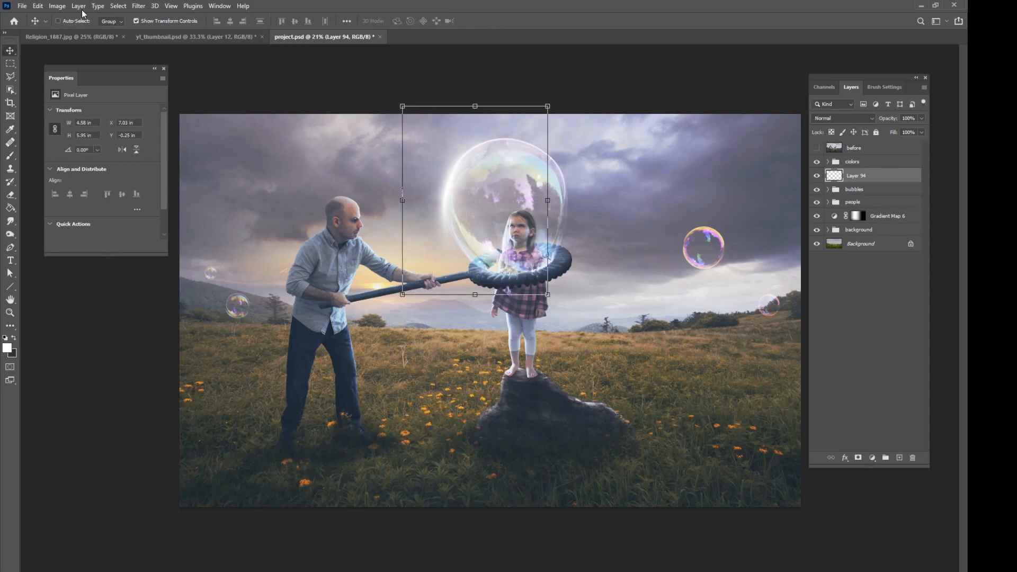
# Warp the light arc slightly to hug the bubble's left rim and compare the bubble with and without Layer 94.
pyautogui.click(38, 5)
pyautogui.moveTo(79, 235)
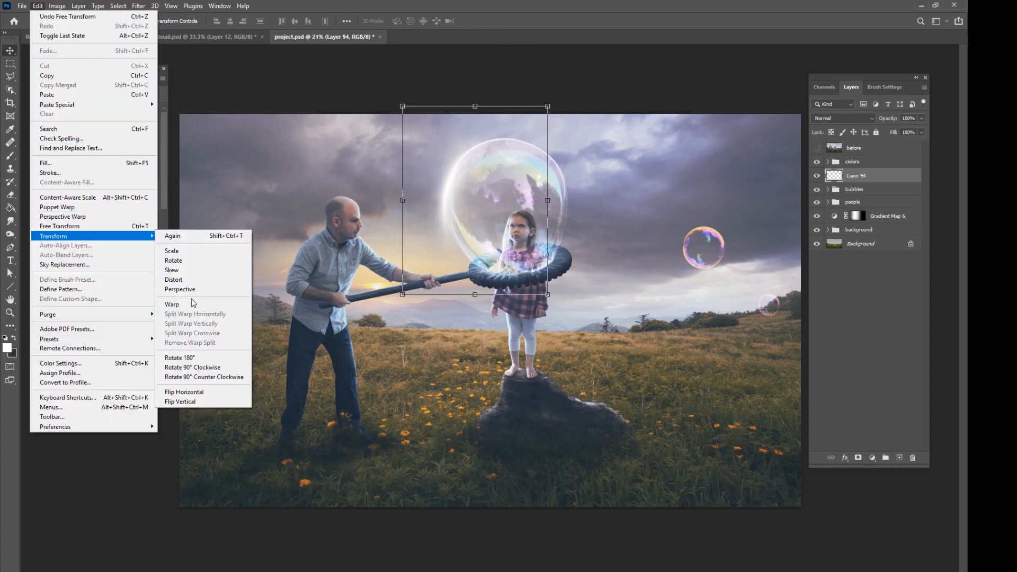
pyautogui.click(183, 305)
pyautogui.moveTo(445, 271); pyautogui.dragTo(449, 265)
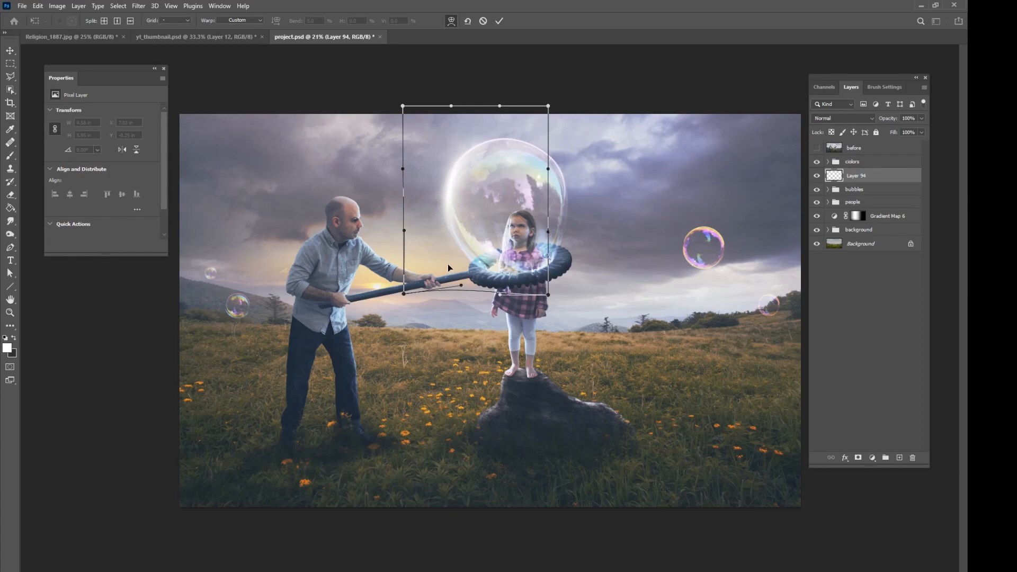
pyautogui.moveTo(520, 117); pyautogui.dragTo(527, 126)
pyautogui.moveTo(481, 237); pyautogui.dragTo(481, 239)
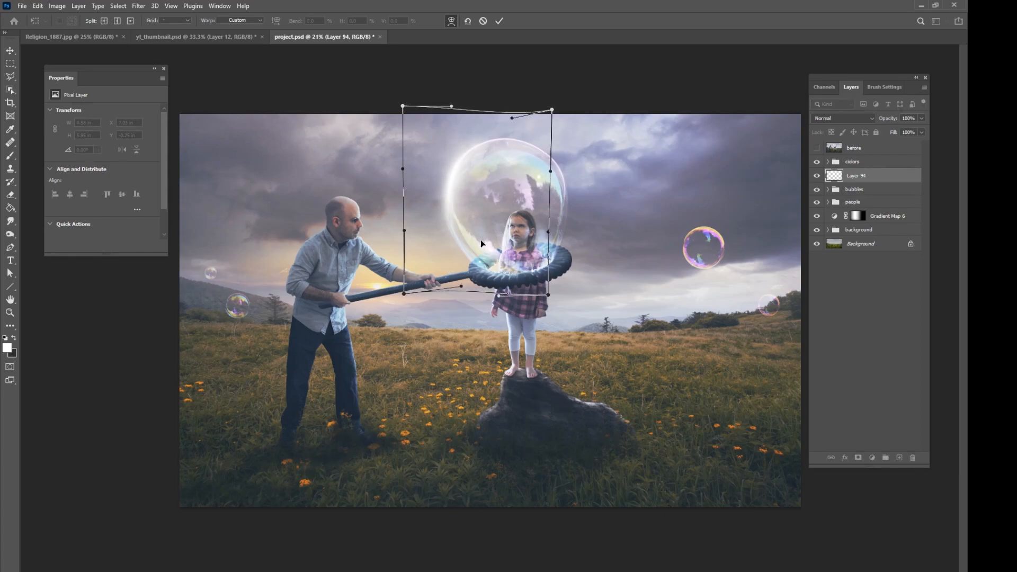
pyautogui.click(498, 22)
pyautogui.click(818, 176)
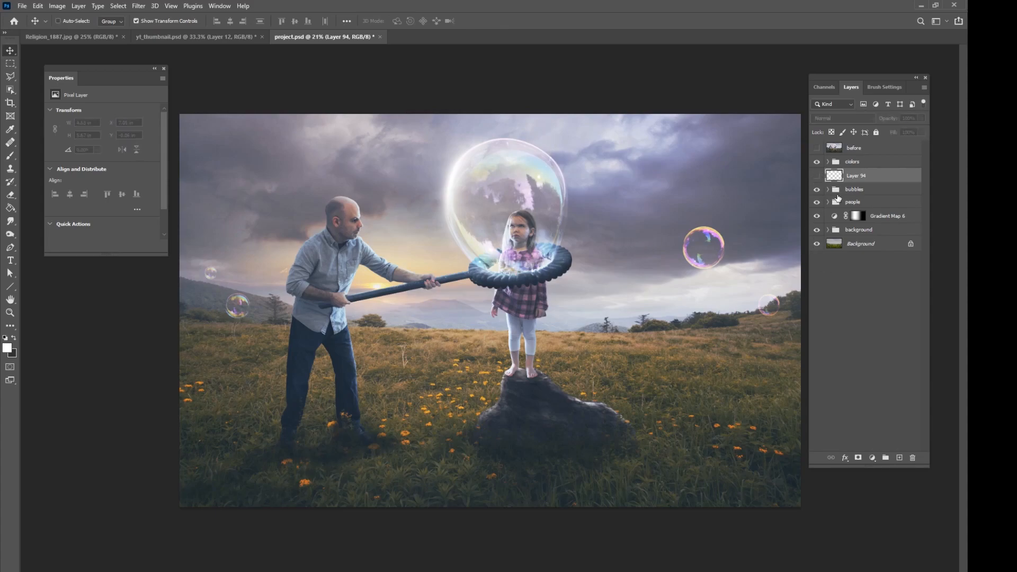
pyautogui.click(817, 177)
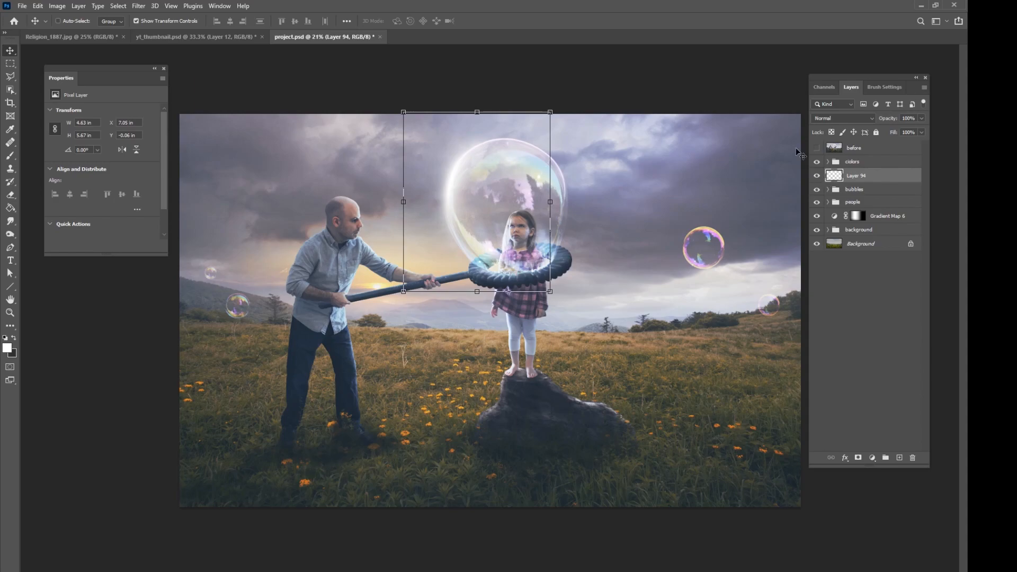
# Duplicate Layer 94 and fit the copy, scaled down and rotated, onto the large bubble's upper-right rim.
pyautogui.hotkey('ctrl', 'j')
pyautogui.moveTo(497, 181); pyautogui.dragTo(580, 179)
pyautogui.hotkey('ctrl', 't')
pyautogui.moveTo(633, 109); pyautogui.dragTo(563, 199)
pyautogui.moveTo(620, 171); pyautogui.dragTo(593, 195)
pyautogui.moveTo(582, 193); pyautogui.dragTo(587, 196)
pyautogui.click(499, 20)
# Warp Layer 94 copy slightly so its light arc bends along the large bubble's upper-right rim.
pyautogui.click(37, 6)
pyautogui.moveTo(69, 236)
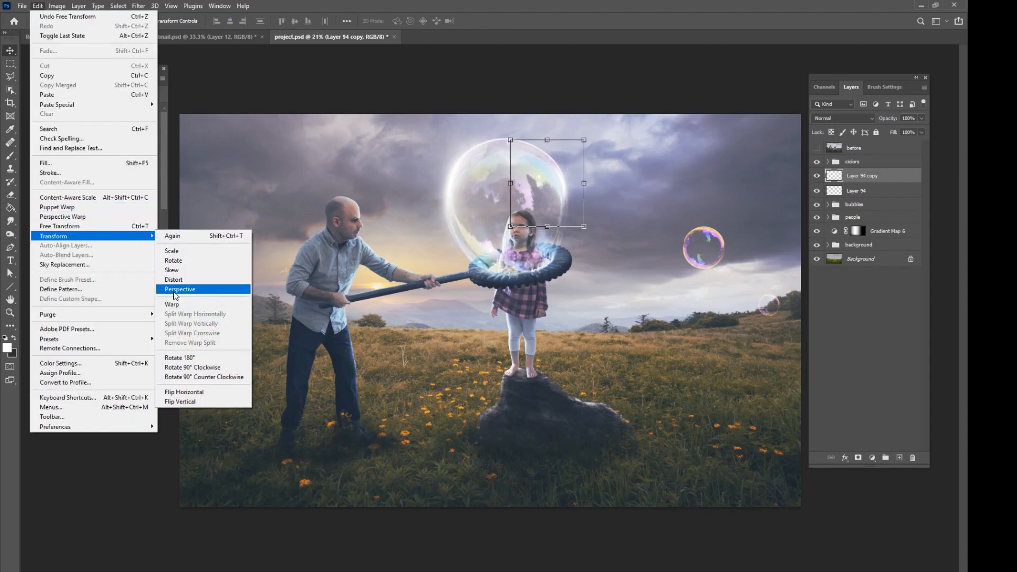
pyautogui.click(175, 304)
pyautogui.moveTo(560, 227); pyautogui.dragTo(572, 231)
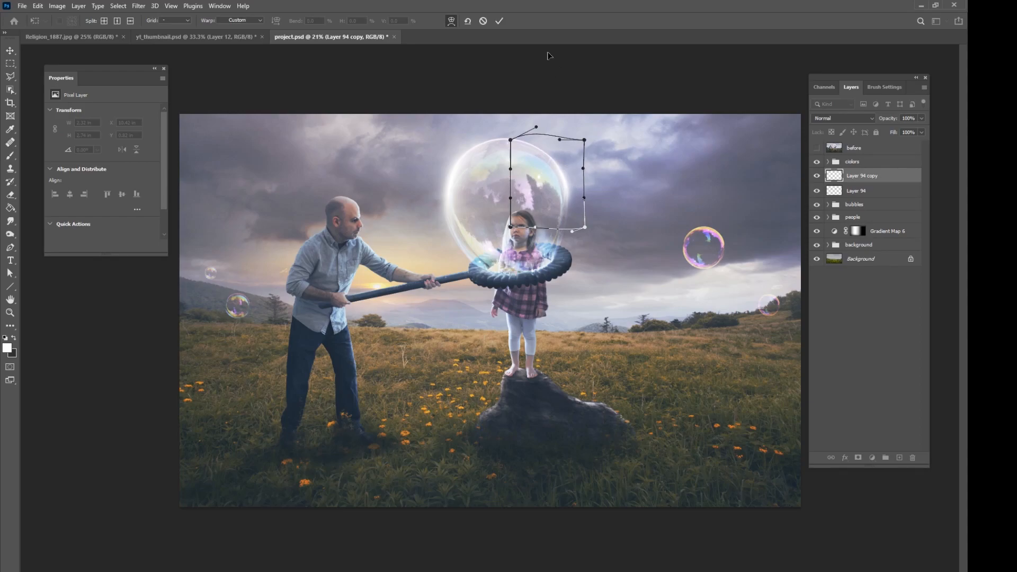
pyautogui.click(500, 21)
# Group Layer 94 and Layer 94 copy, and compare the bubble with and without the grouped highlights.
pyautogui.keyDown('ctrl'); pyautogui.click(848, 181); pyautogui.keyUp('ctrl')
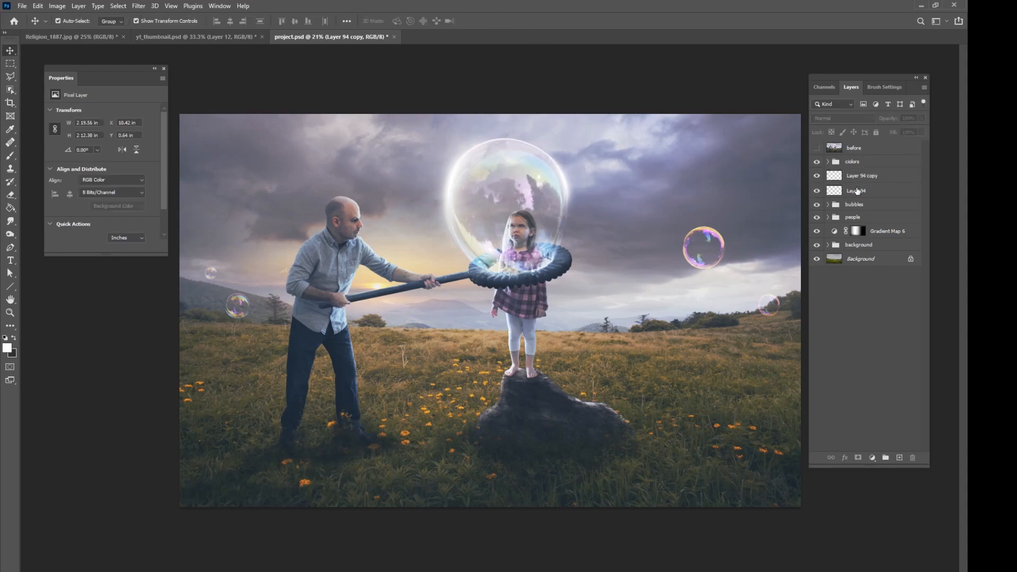
pyautogui.click(840, 178)
pyautogui.keyDown('shift'); pyautogui.click(859, 192); pyautogui.keyUp('shift')
pyautogui.hotkey('ctrl', 'g')
pyautogui.click(851, 186)
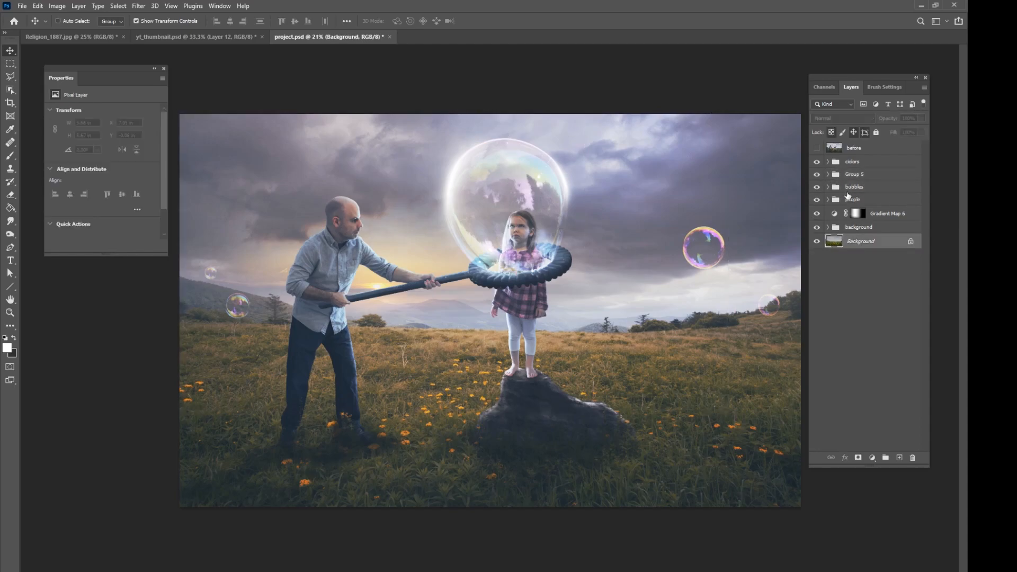
pyautogui.click(818, 176)
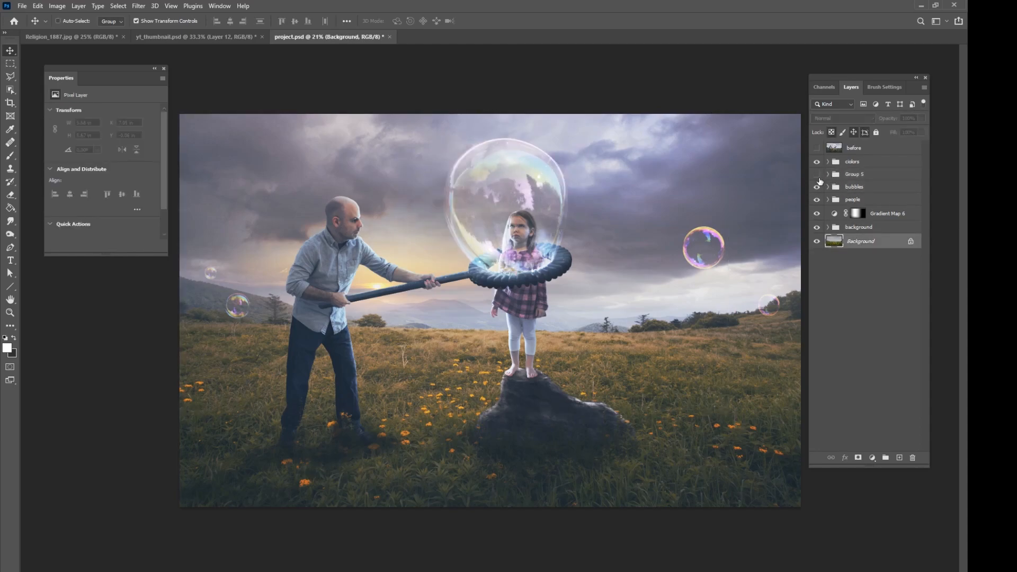
pyautogui.click(818, 175)
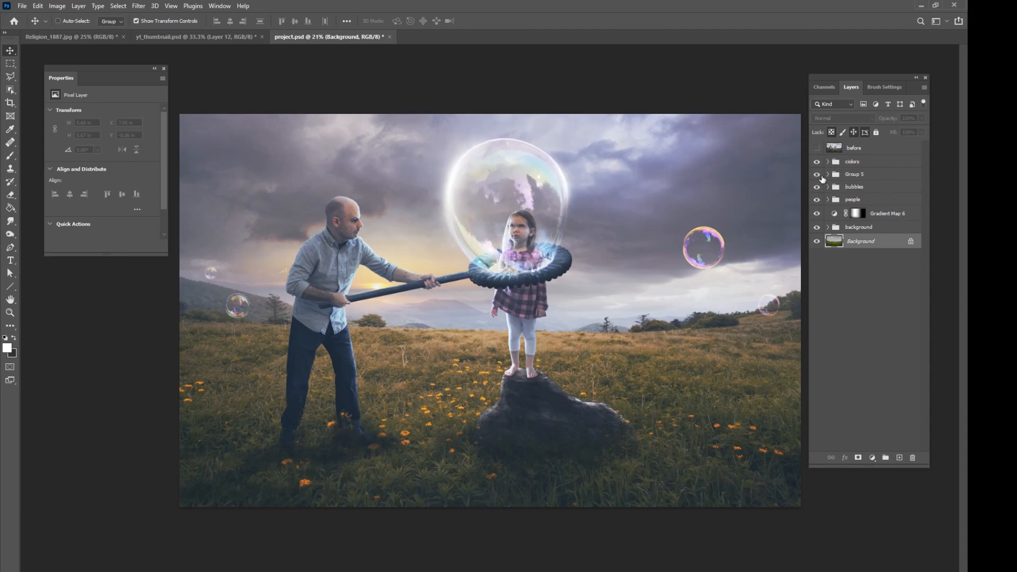
pyautogui.click(816, 176)
# Duplicate Group 5 and move and scale the copy down to fit the small floating bubble at the image's right.
pyautogui.click(858, 178)
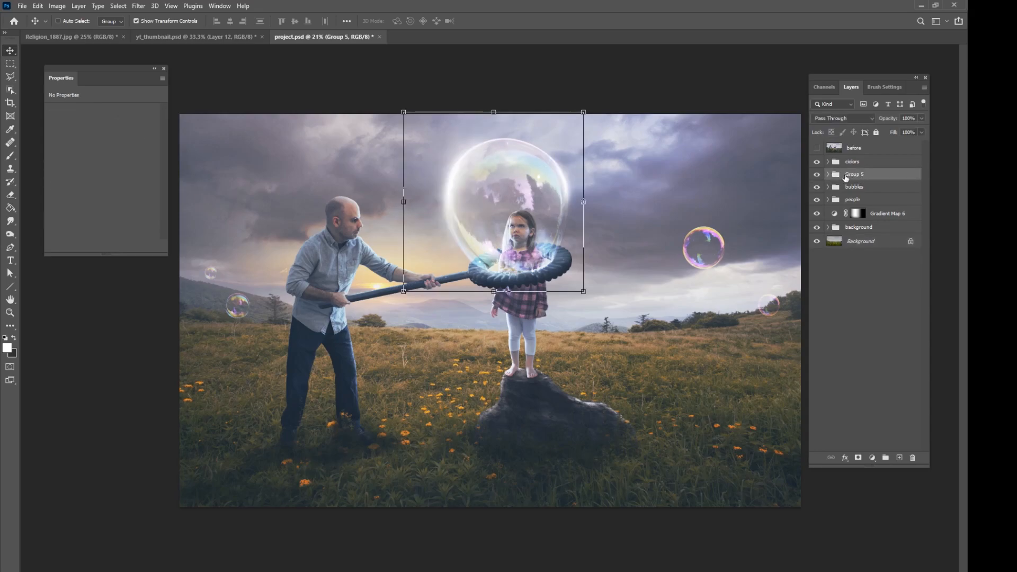
pyautogui.moveTo(550, 227); pyautogui.dragTo(722, 268)
pyautogui.moveTo(755, 154); pyautogui.dragTo(718, 228)
pyautogui.moveTo(710, 235)
pyautogui.mouseDown()
pyautogui.moveTo(719, 224)
pyautogui.moveTo(730, 249)
pyautogui.moveTo(715, 254)
pyautogui.mouseUp()
pyautogui.moveTo(726, 219); pyautogui.dragTo(731, 221)
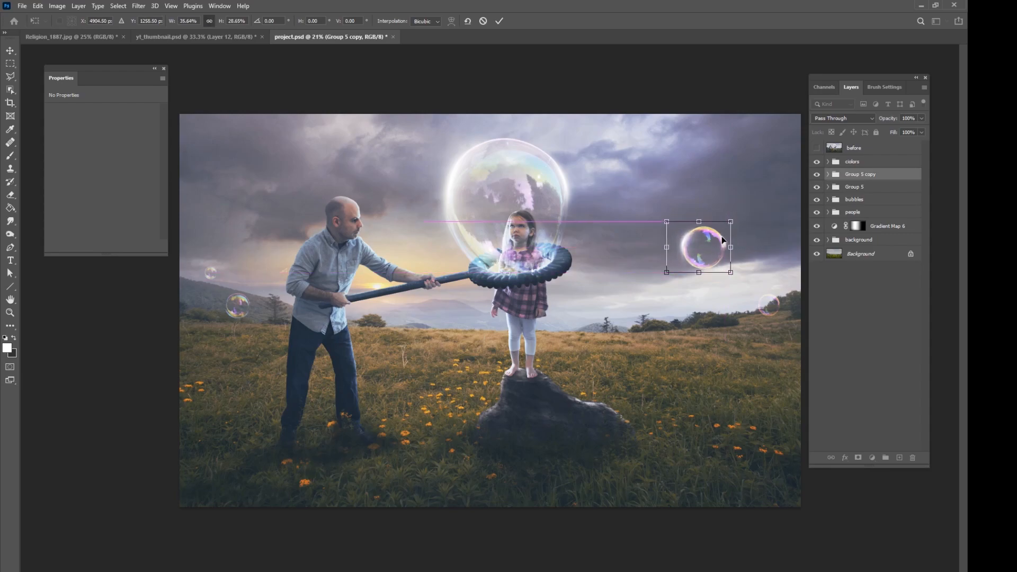
pyautogui.click(499, 20)
pyautogui.click(867, 255)
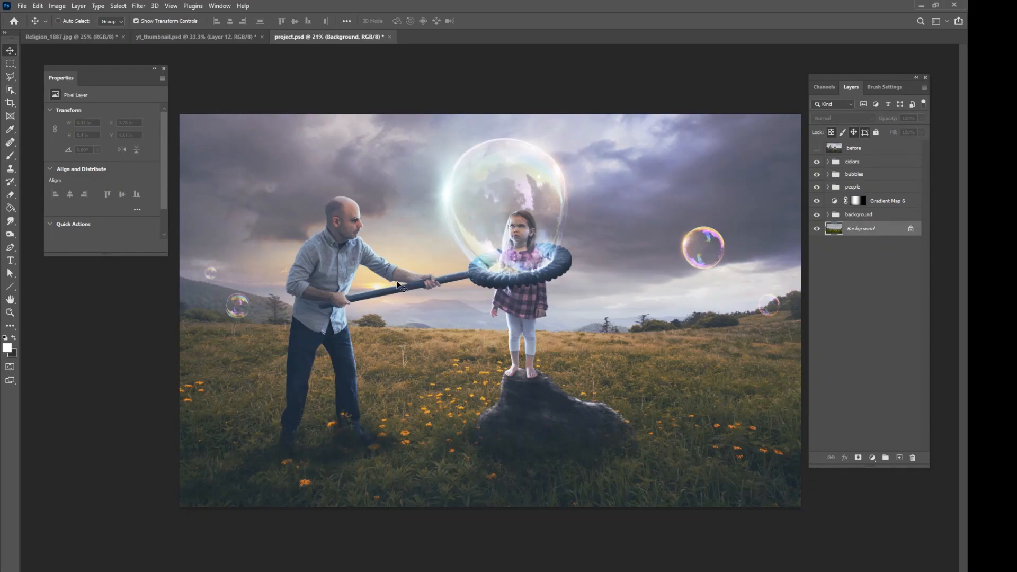
# Add a new layer above the colors group and set the foreground colour to orange f2ad41, sampled from the sunset and made more saturated.
pyautogui.click(858, 167)
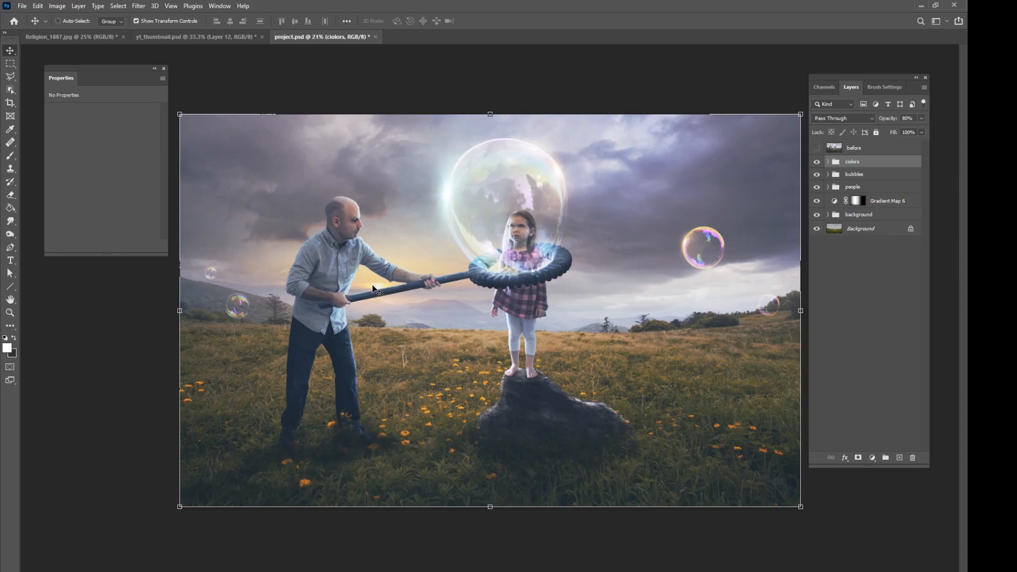
pyautogui.click(899, 458)
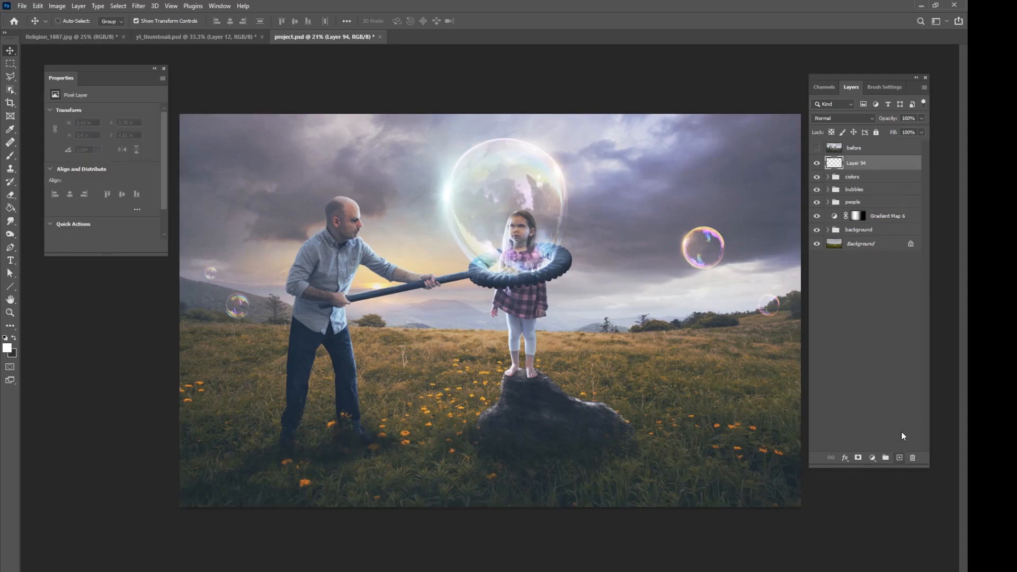
pyautogui.click(11, 156)
pyautogui.click(7, 348)
pyautogui.moveTo(253, 171); pyautogui.dragTo(596, 192)
pyautogui.click(372, 279)
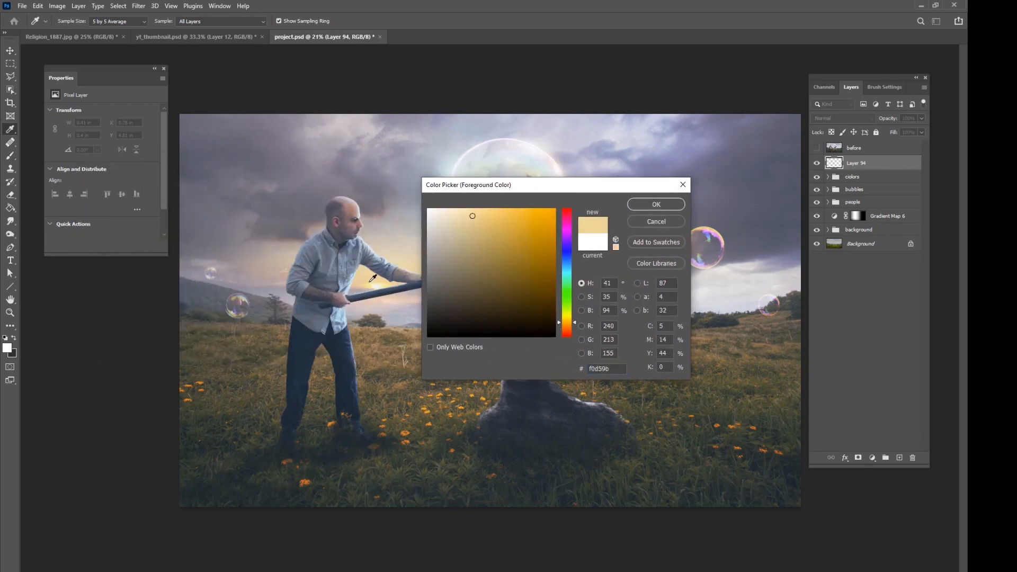
pyautogui.moveTo(370, 282); pyautogui.dragTo(371, 282)
pyautogui.moveTo(479, 221); pyautogui.dragTo(499, 216)
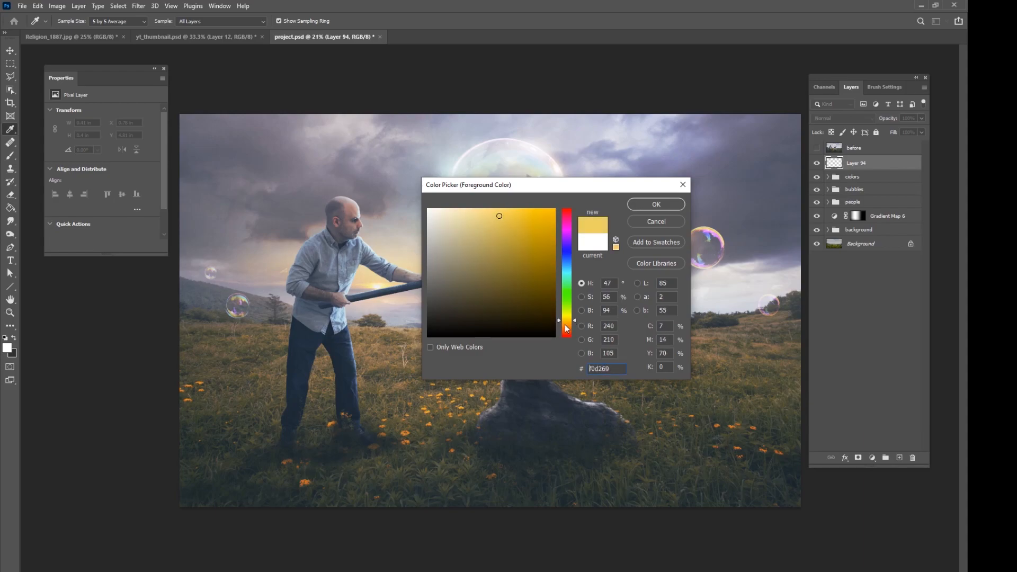
pyautogui.click(571, 326)
pyautogui.moveTo(571, 325); pyautogui.dragTo(571, 323)
pyautogui.moveTo(505, 227); pyautogui.dragTo(521, 215)
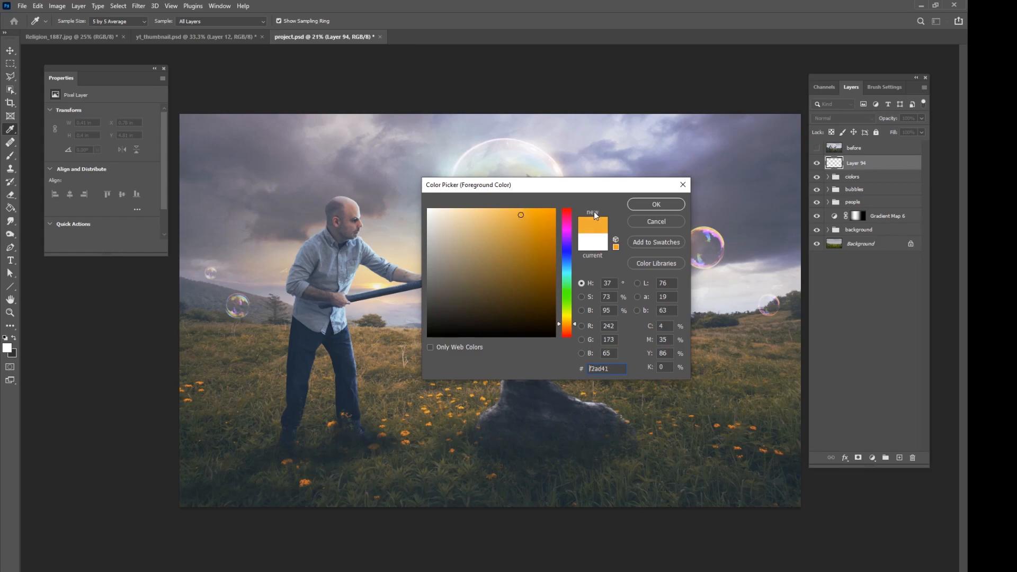
pyautogui.click(655, 204)
# Paint an orange glow on the horizon under the man's arms with a low-flow soft brush at 480 px and 275 px.
pyautogui.press('b')
pyautogui.click(295, 21)
pyautogui.moveTo(252, 32); pyautogui.dragTo(254, 32)
pyautogui.rightClick(480, 242)
pyautogui.moveTo(589, 266); pyautogui.dragTo(584, 265)
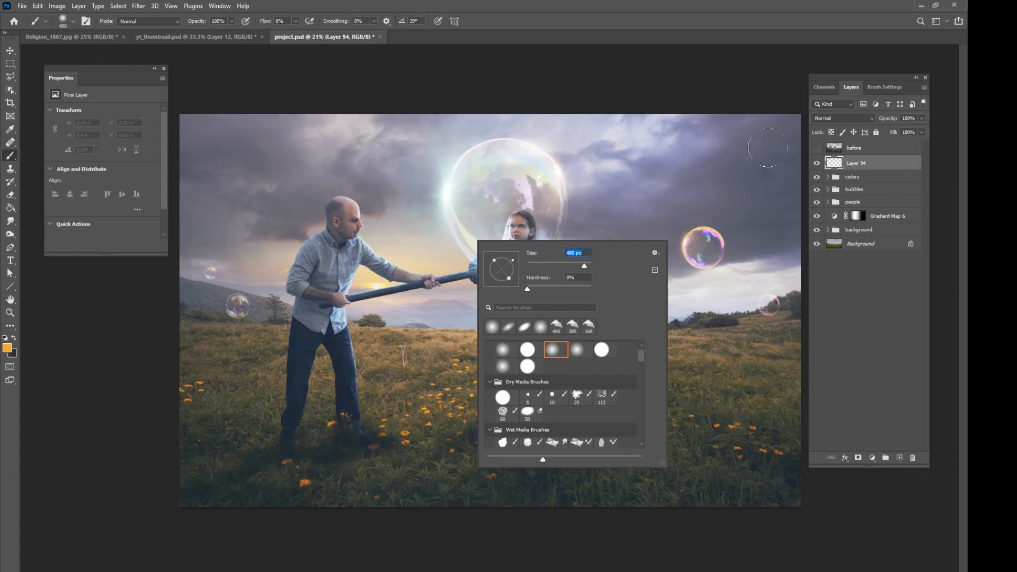
pyautogui.click(369, 285)
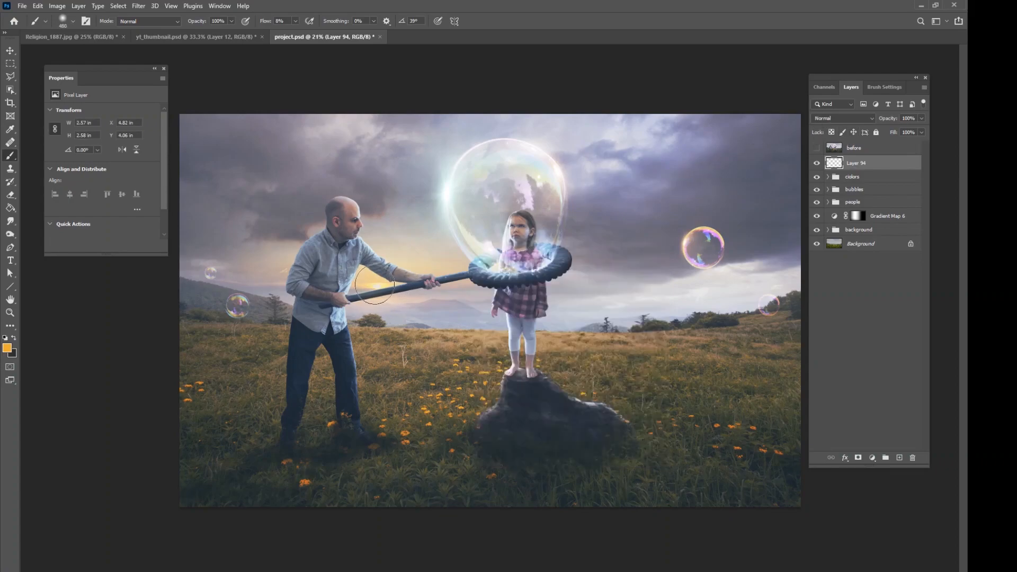
pyautogui.moveTo(363, 279)
pyautogui.mouseDown()
pyautogui.moveTo(343, 296)
pyautogui.moveTo(367, 275)
pyautogui.moveTo(405, 280)
pyautogui.mouseUp()
pyautogui.rightClick(401, 279)
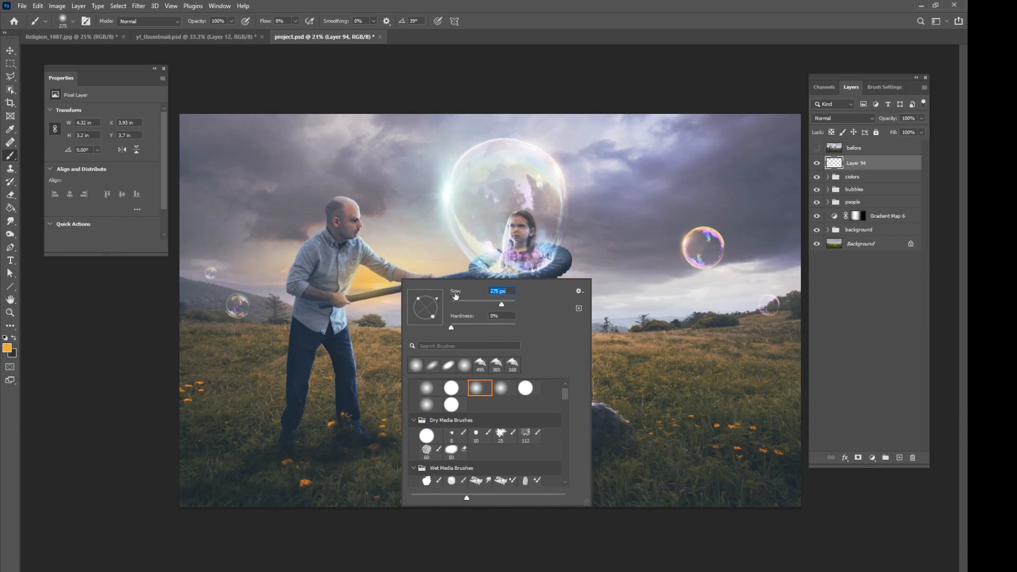
pyautogui.click(397, 285)
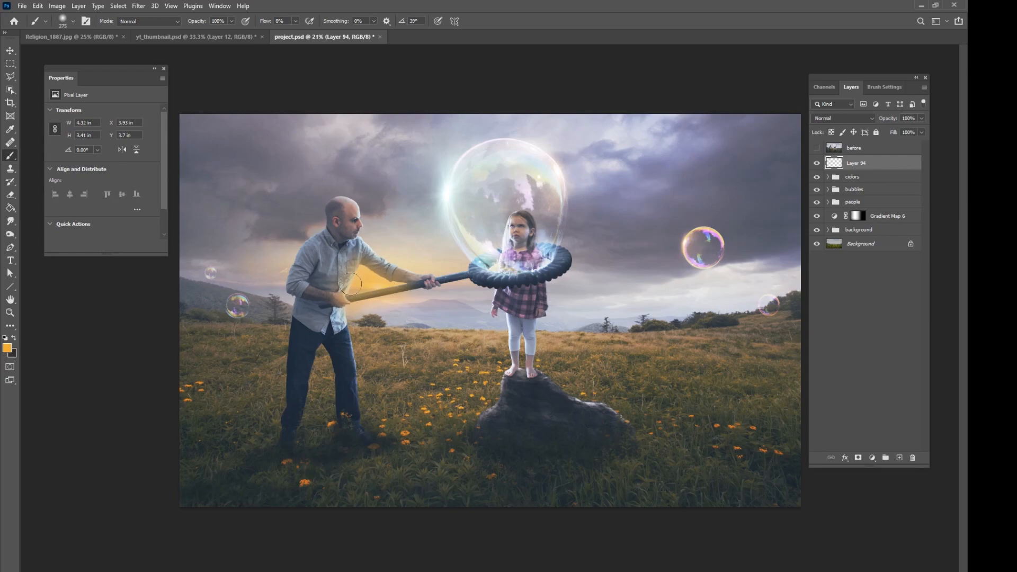
pyautogui.moveTo(397, 276); pyautogui.dragTo(366, 275)
# Set Layer 94's blend mode to Screen and compare the sunset with and without the layer.
pyautogui.click(843, 118)
pyautogui.click(822, 171)
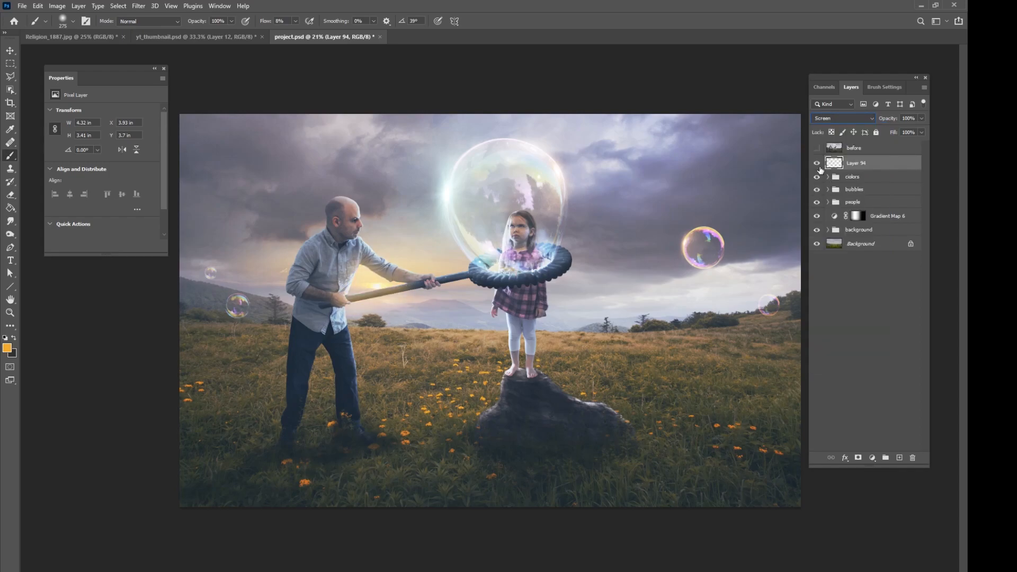
pyautogui.click(818, 164)
pyautogui.click(817, 164)
pyautogui.click(817, 164)
pyautogui.click(817, 164)
# Add a new layer in Overlay mode and set the foreground colour to the darker orange d7942b.
pyautogui.click(900, 457)
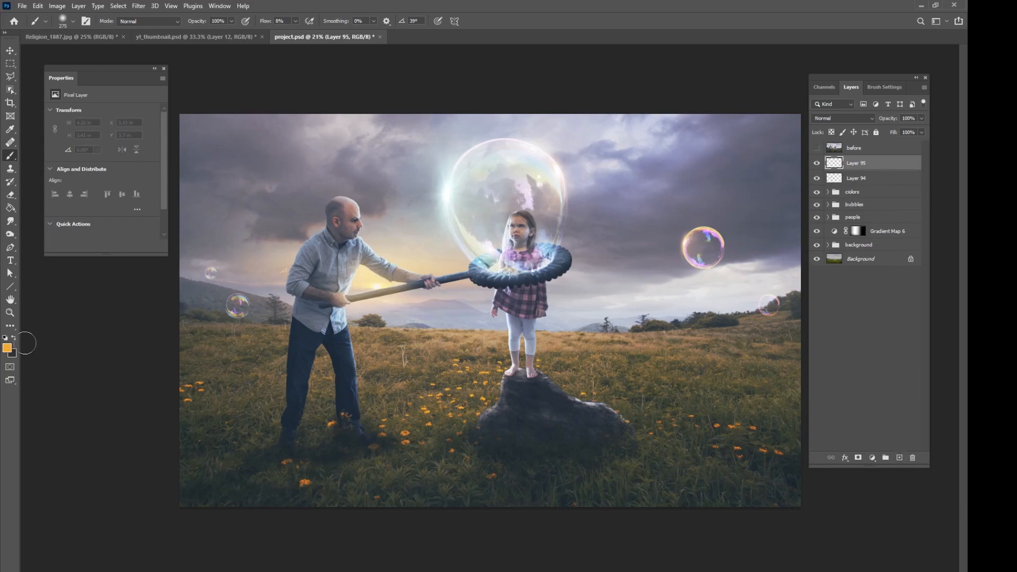
pyautogui.click(6, 350)
pyautogui.click(529, 228)
pyautogui.click(656, 204)
pyautogui.click(842, 118)
pyautogui.click(842, 241)
# Paint the Overlay glow around the sun, the pole and the man's arms, resizing the soft brush between strokes.
pyautogui.rightClick(398, 250)
pyautogui.moveTo(504, 276); pyautogui.dragTo(507, 277)
pyautogui.click(376, 285)
pyautogui.moveTo(377, 285)
pyautogui.mouseDown()
pyautogui.moveTo(361, 271)
pyautogui.moveTo(351, 293)
pyautogui.moveTo(370, 270)
pyautogui.moveTo(407, 280)
pyautogui.mouseUp()
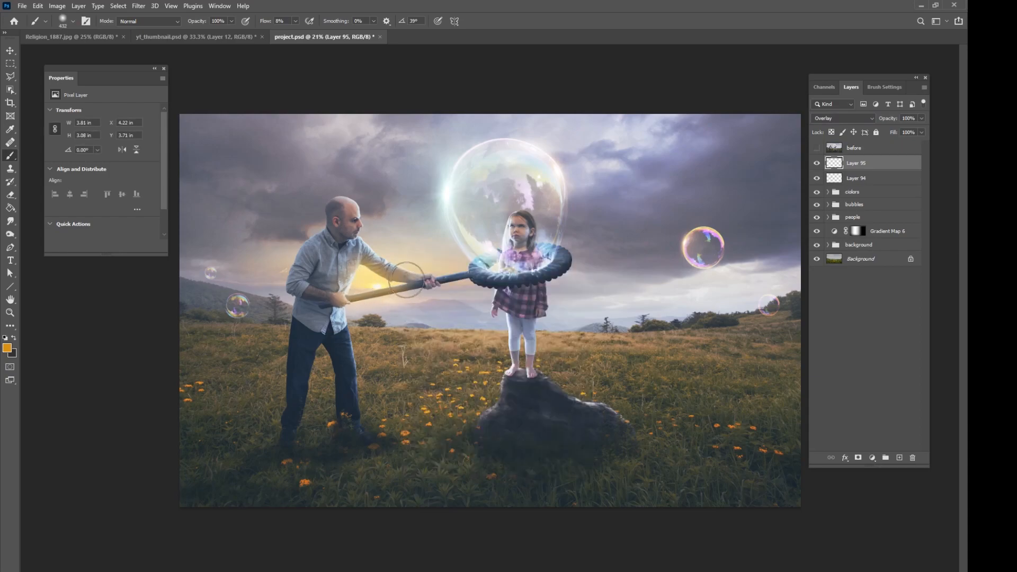
pyautogui.rightClick(392, 280)
pyautogui.moveTo(483, 303); pyautogui.dragTo(469, 319)
pyautogui.click(374, 289)
pyautogui.rightClick(367, 290)
pyautogui.click(366, 274)
pyautogui.moveTo(350, 269)
pyautogui.mouseDown()
pyautogui.moveTo(326, 296)
pyautogui.moveTo(367, 261)
pyautogui.moveTo(405, 293)
pyautogui.moveTo(428, 285)
pyautogui.moveTo(360, 251)
pyautogui.mouseUp()
pyautogui.moveTo(411, 285); pyautogui.dragTo(356, 299)
# Add another new layer in Screen mode and choose a similar orange as the foreground colour.
pyautogui.click(900, 458)
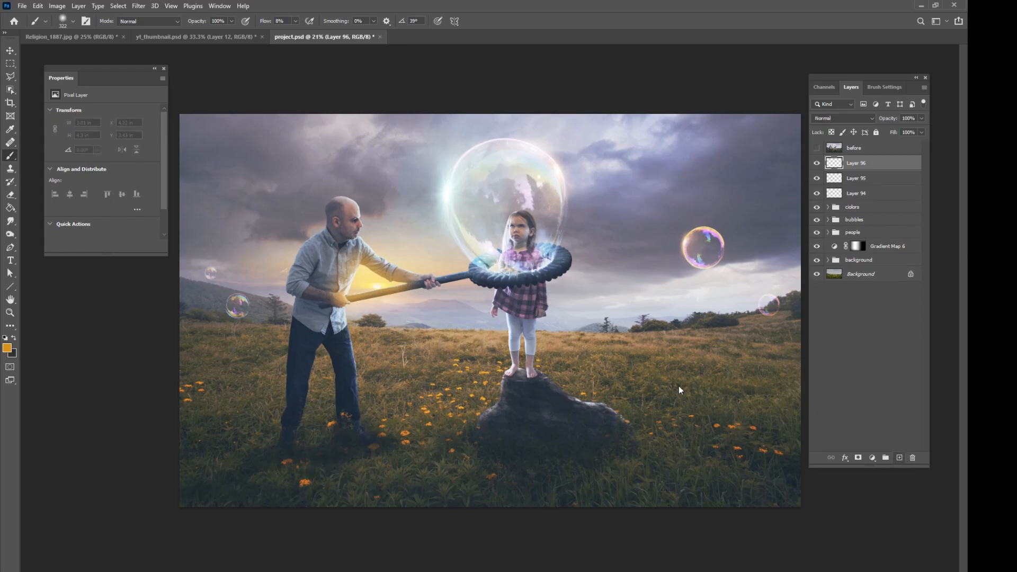
pyautogui.click(9, 350)
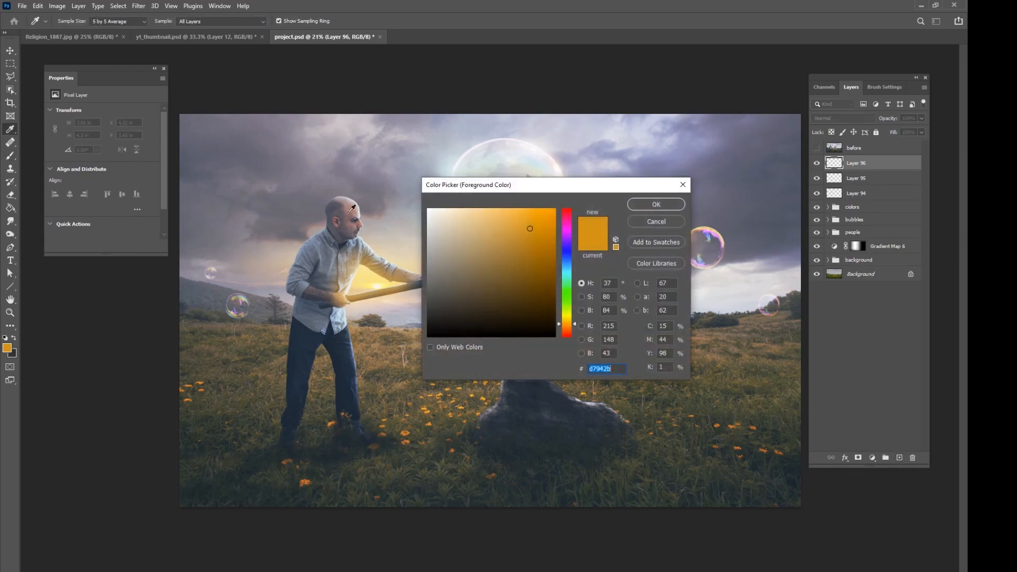
pyautogui.click(528, 231)
pyautogui.click(657, 205)
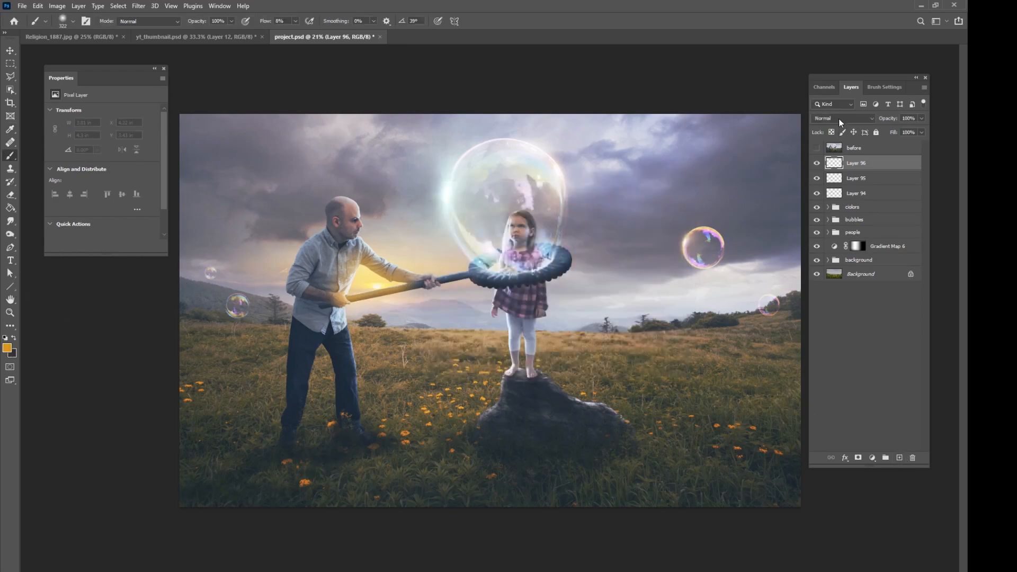
pyautogui.click(841, 118)
pyautogui.click(819, 202)
# Paint a broad orange haze over the man and the sun on Layer 96 with a 1457 px soft brush.
pyautogui.rightClick(365, 288)
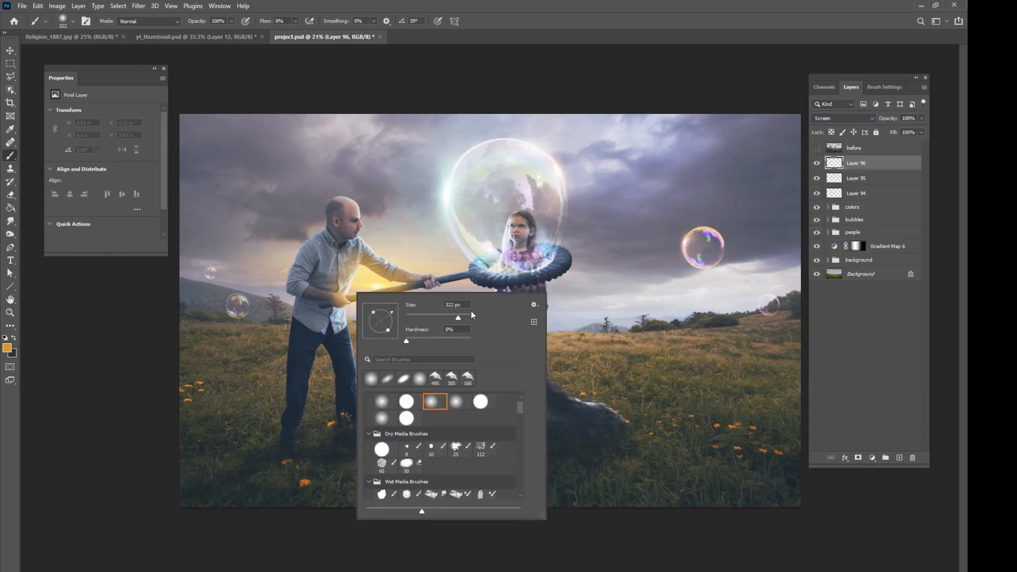
pyautogui.click(366, 280)
pyautogui.moveTo(370, 271)
pyautogui.mouseDown()
pyautogui.moveTo(399, 280)
pyautogui.moveTo(366, 315)
pyautogui.mouseUp()
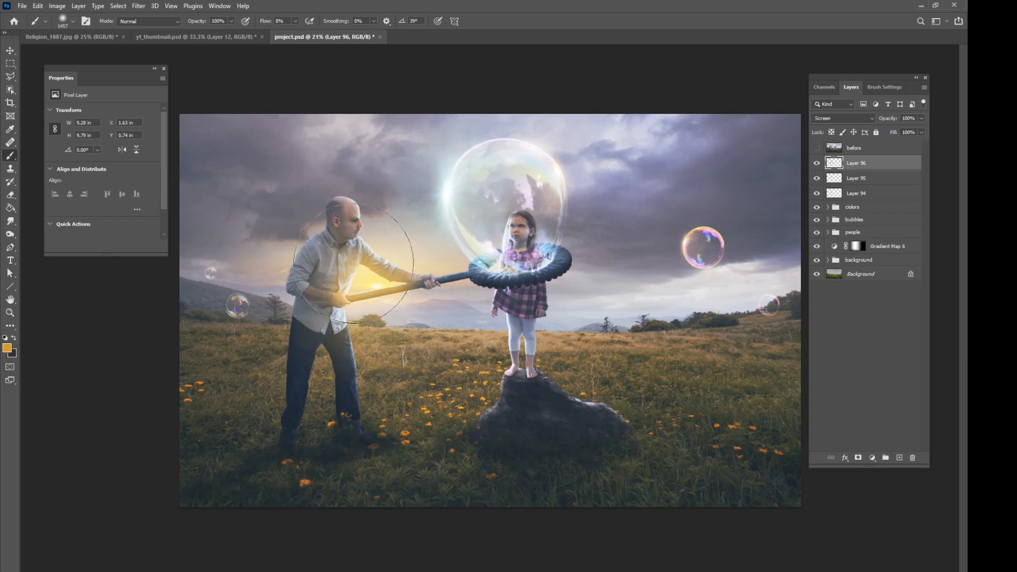
# Add a new layer in Overlay mode and paint a broad orange glow across the man and the nearby horizon.
pyautogui.click(900, 457)
pyautogui.click(856, 117)
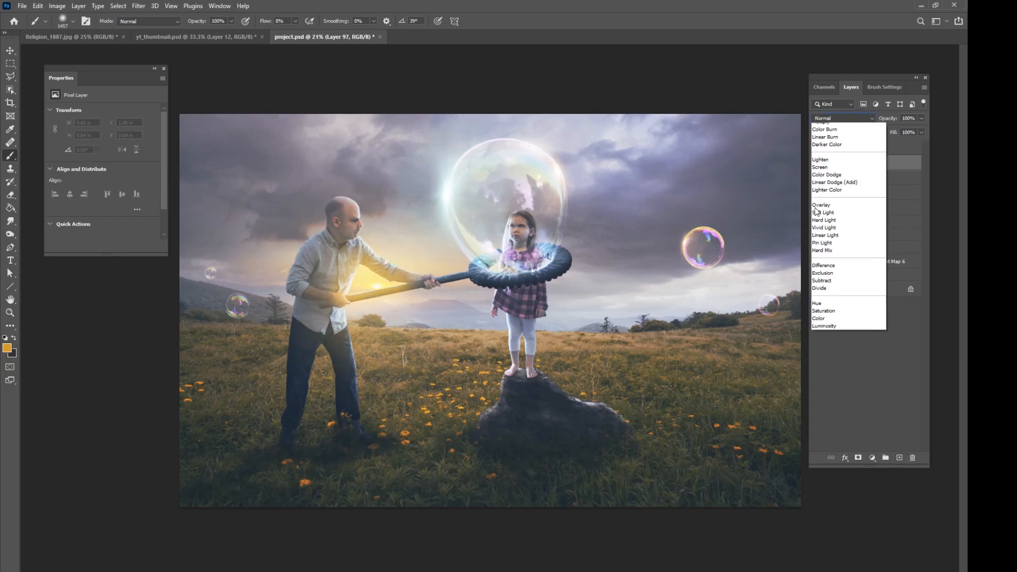
pyautogui.click(848, 246)
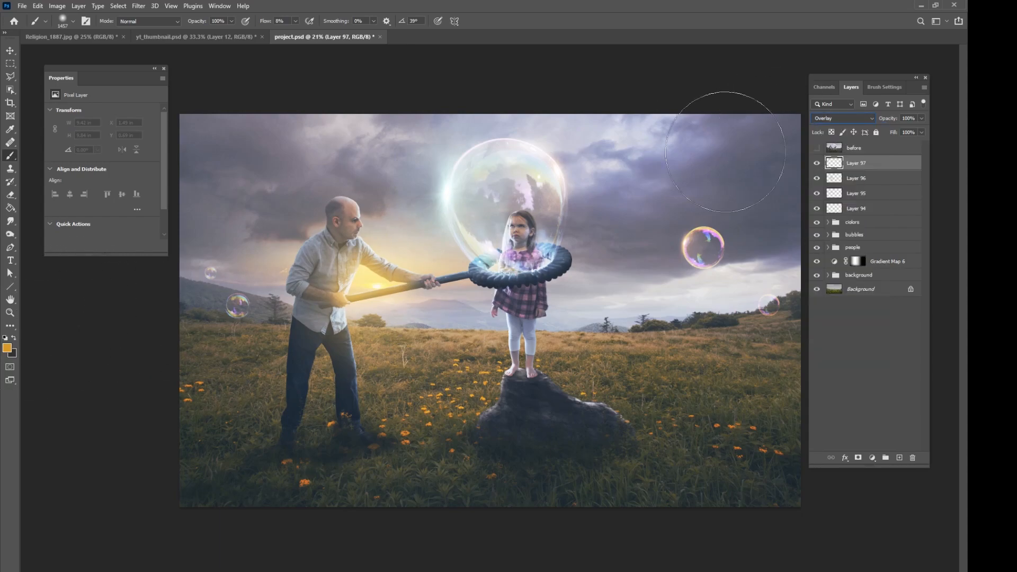
pyautogui.moveTo(392, 255)
pyautogui.mouseDown()
pyautogui.moveTo(341, 299)
pyautogui.moveTo(366, 297)
pyautogui.moveTo(404, 275)
pyautogui.moveTo(338, 266)
pyautogui.mouseUp()
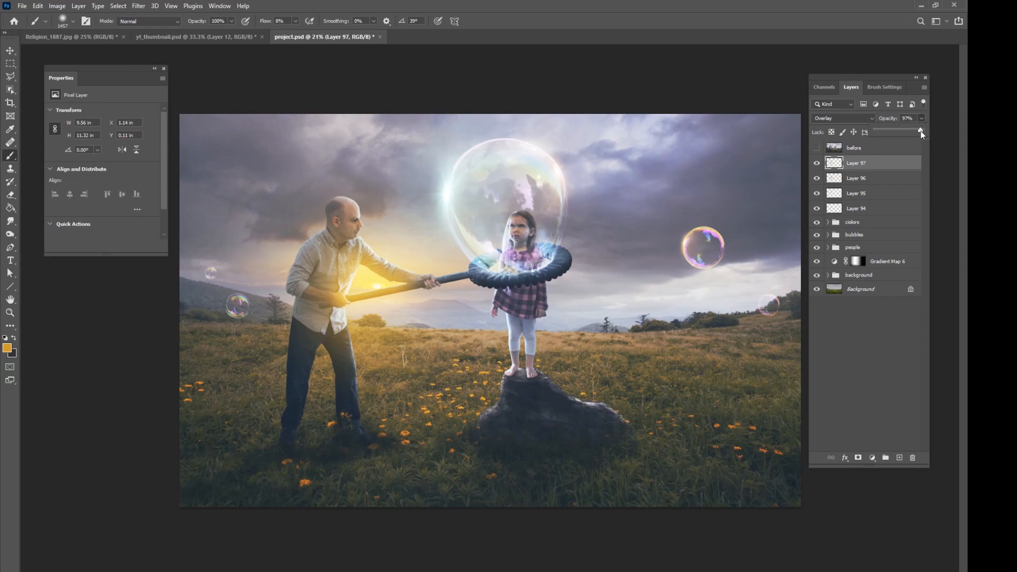
# Lower the opacity of Layer 97 to 74% and of Layer 96 to 68%.
pyautogui.hotkey('alt', '[')
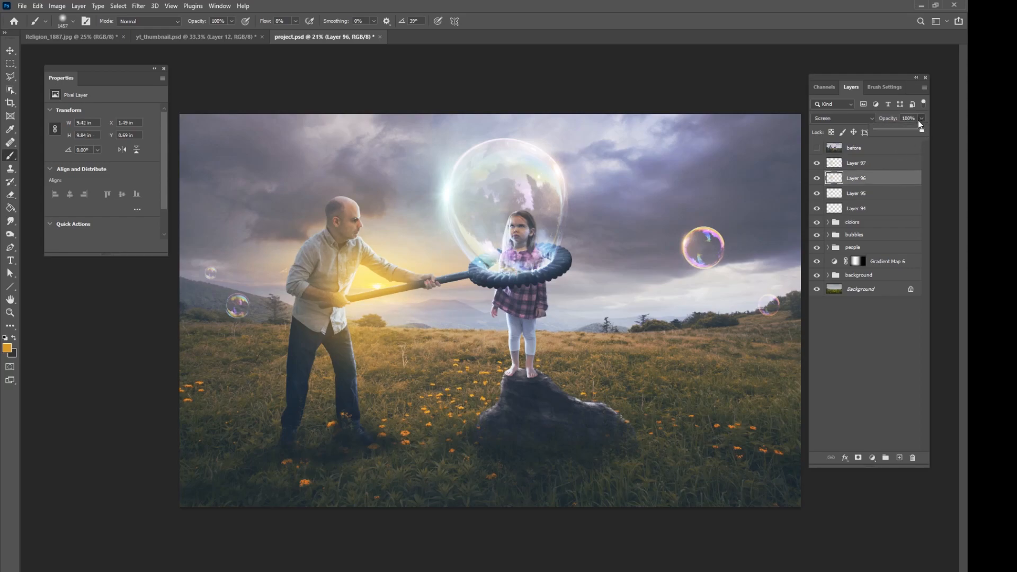
pyautogui.moveTo(910, 132); pyautogui.dragTo(907, 131)
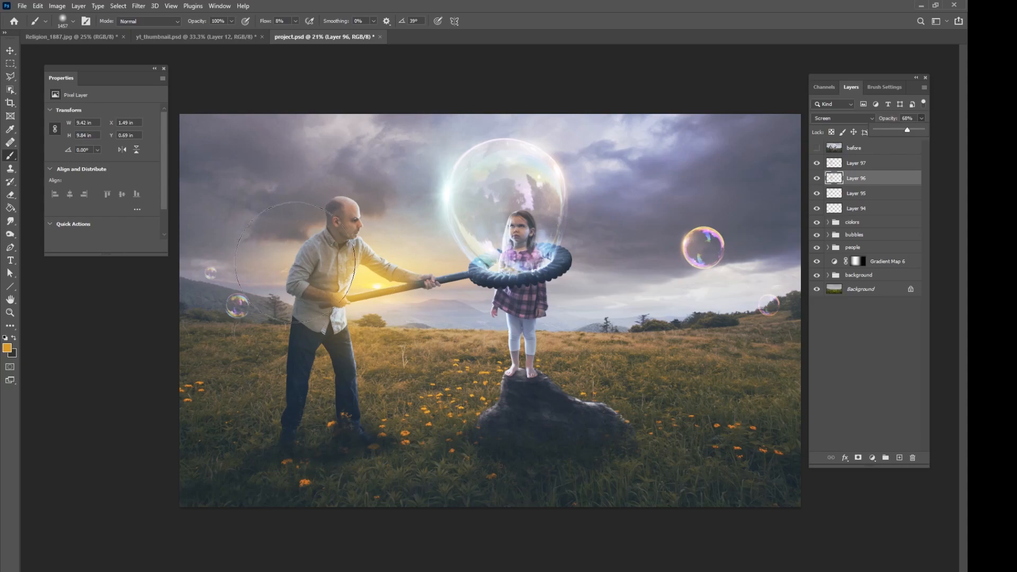
# Group Layers 94 through 97 and compare the image with and without the grouped sunset glow.
pyautogui.click(859, 165)
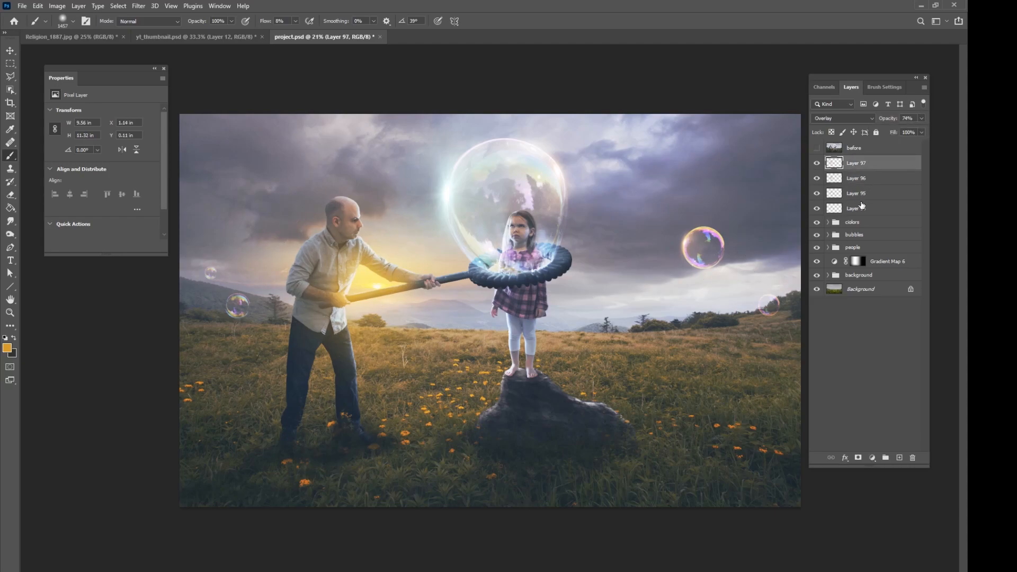
pyautogui.keyDown('shift'); pyautogui.click(862, 210); pyautogui.keyUp('shift')
pyautogui.hotkey('ctrl', 'g')
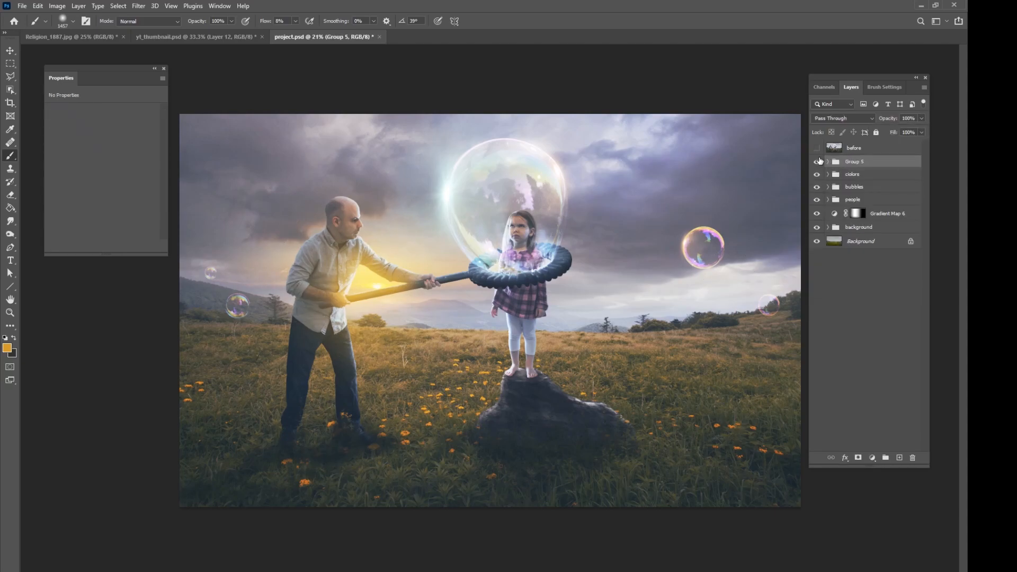
pyautogui.click(817, 162)
pyautogui.click(817, 165)
pyautogui.click(818, 165)
pyautogui.click(818, 164)
# Compare the finished composite with the original version on the before layer.
pyautogui.click(816, 149)
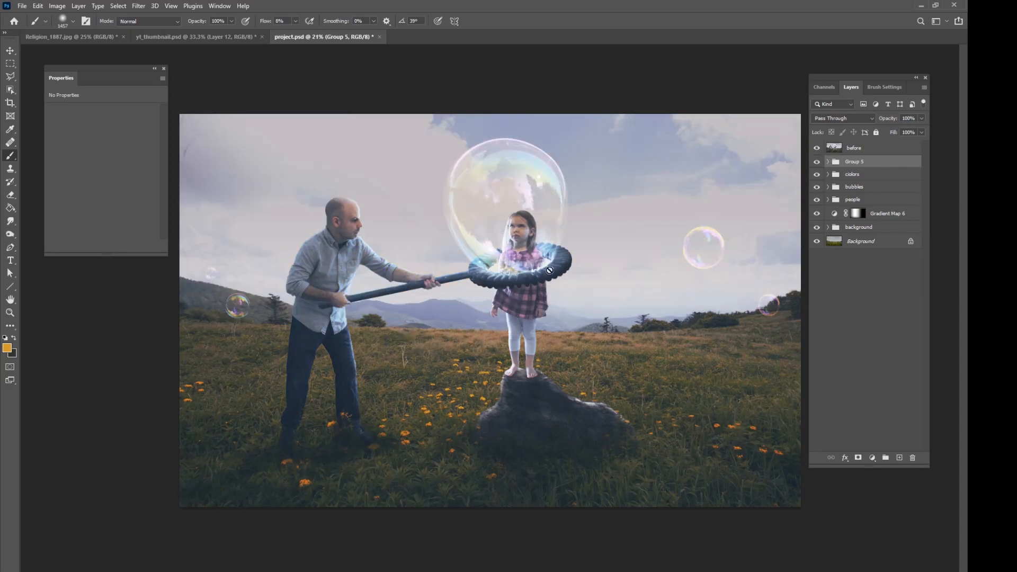
pyautogui.click(819, 150)
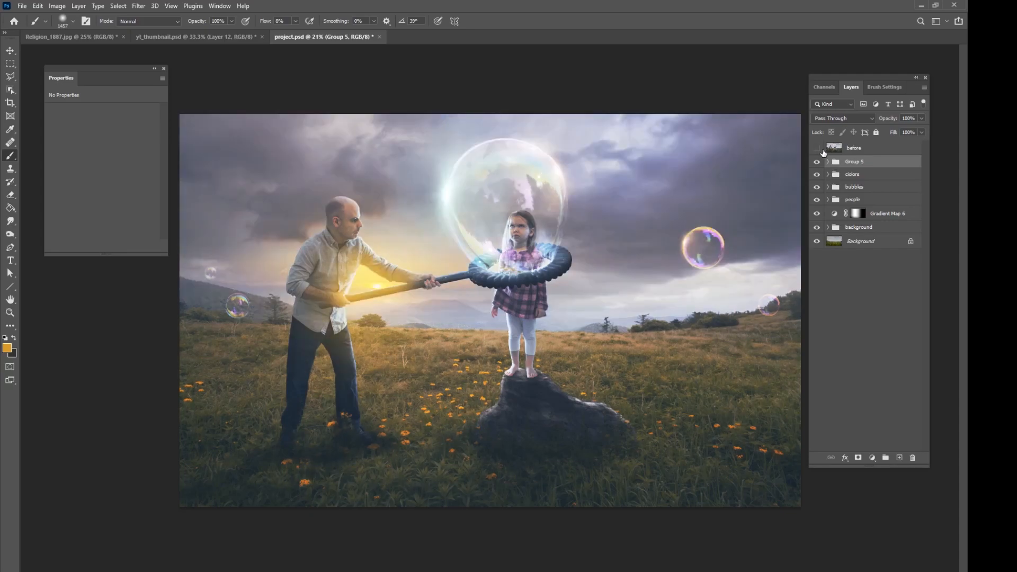
pyautogui.click(820, 149)
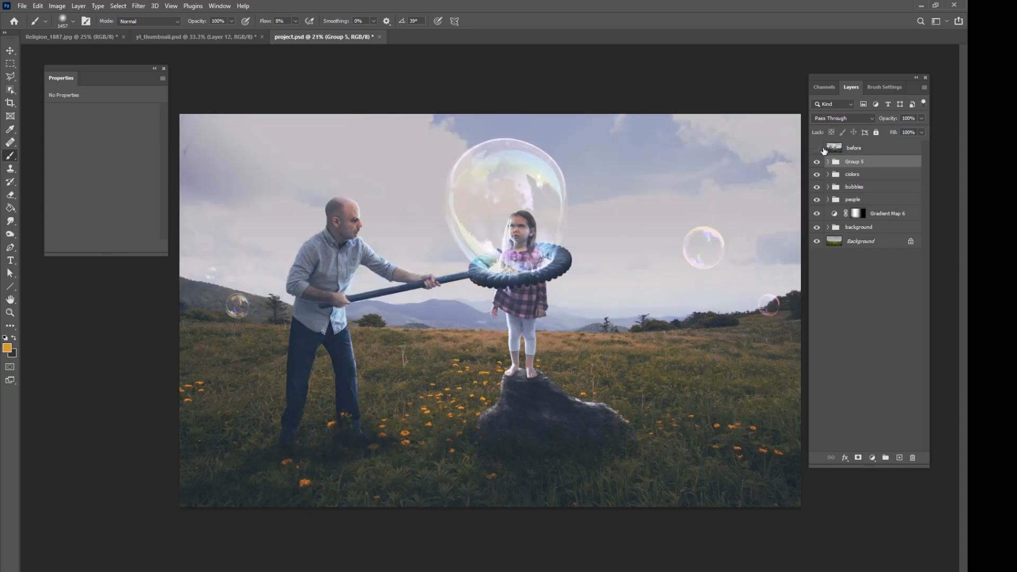